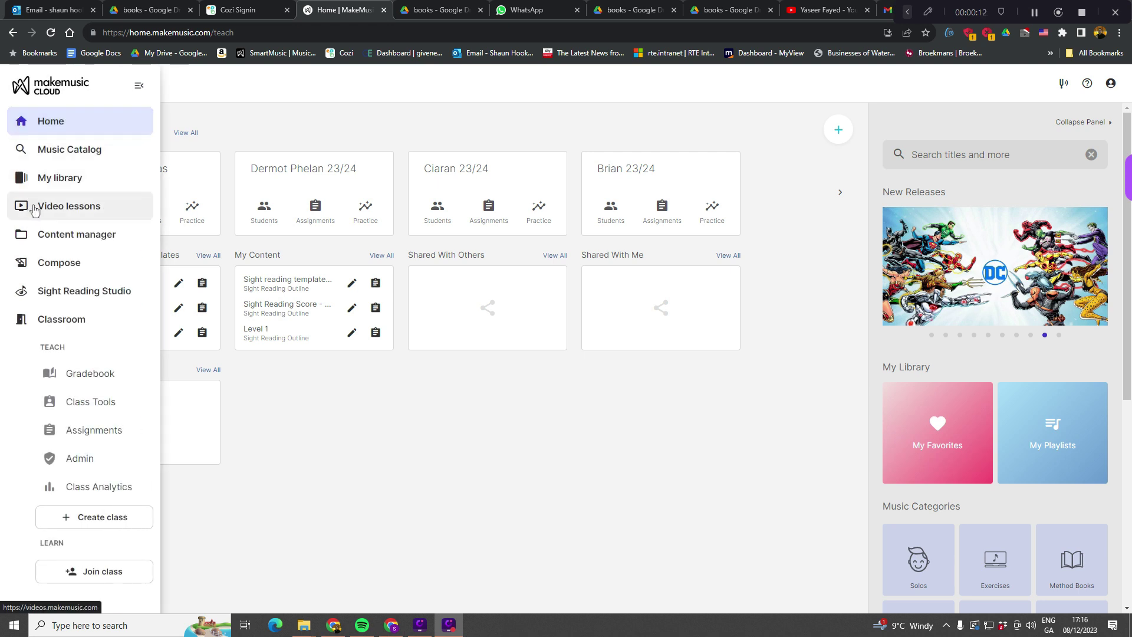
Open the Saxophone lesson 'Intro to Saxophone: Playing Position' and pause the video.
left_click(81, 211)
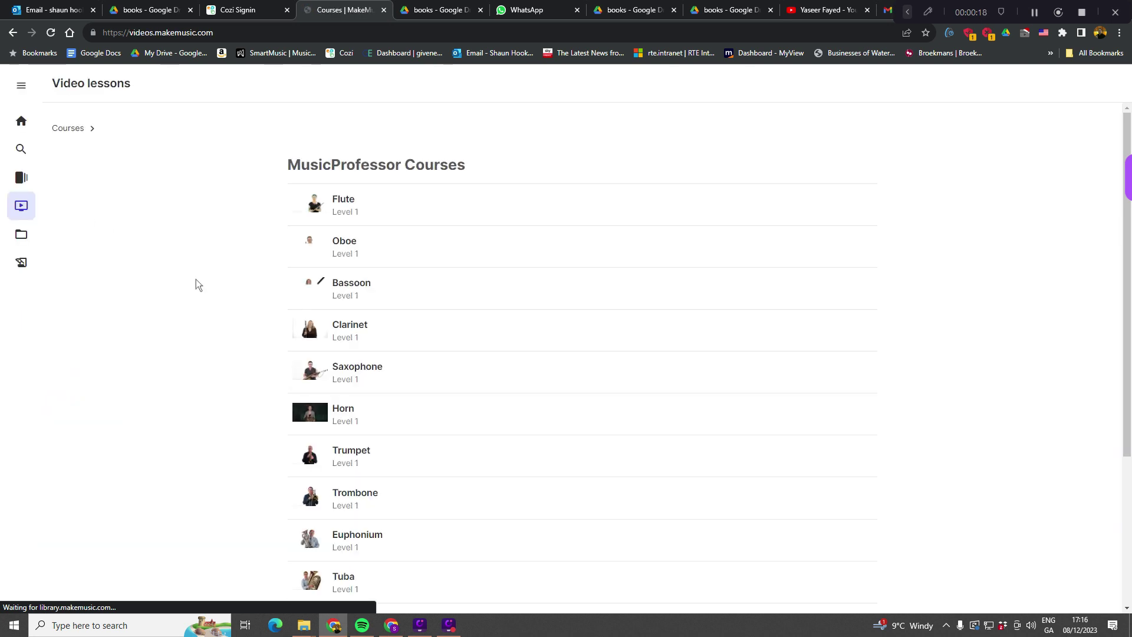
left_click(339, 368)
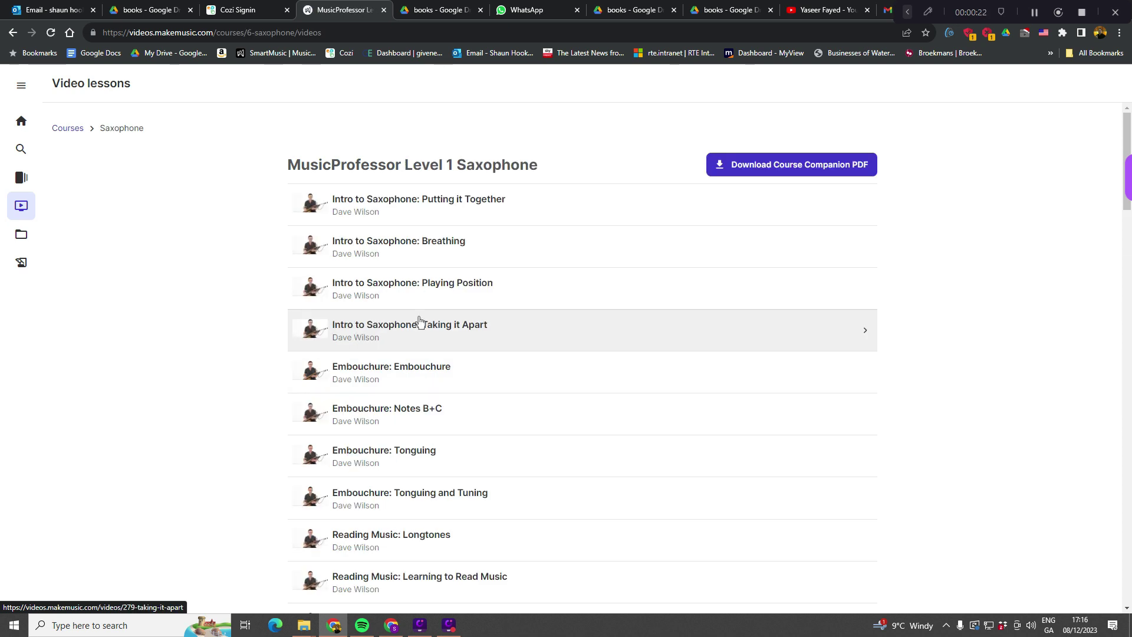
scroll(387, 212, "down", 3)
scroll(392, 232, "down", 2)
scroll(388, 233, "down", 3)
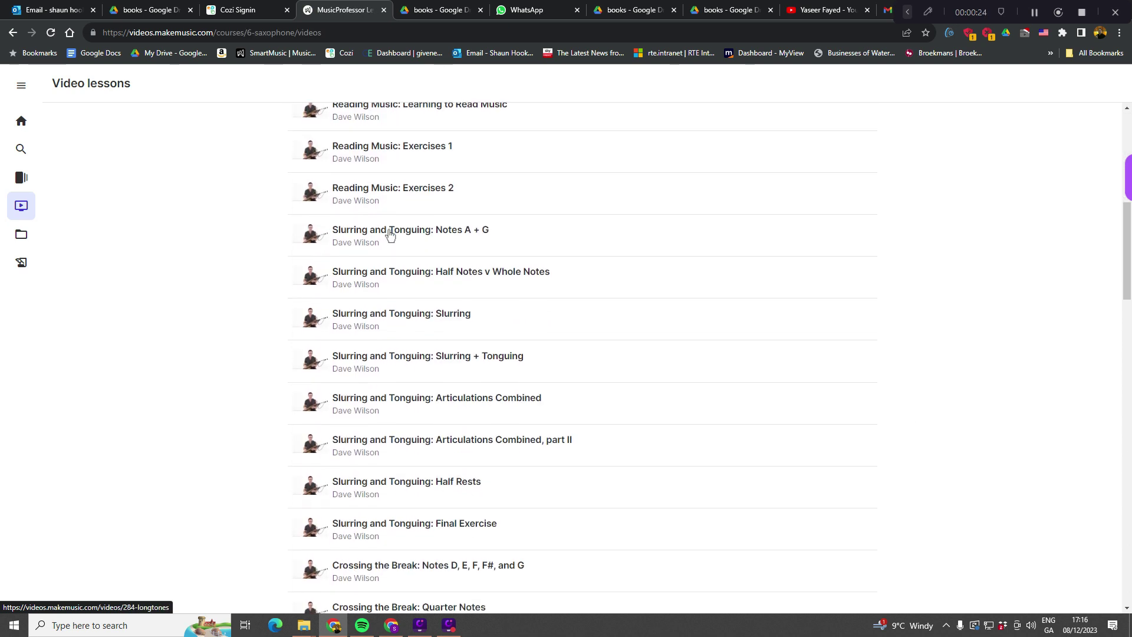
scroll(390, 234, "down", 4)
scroll(390, 236, "up", 5)
scroll(390, 237, "up", 6)
scroll(390, 238, "up", 2)
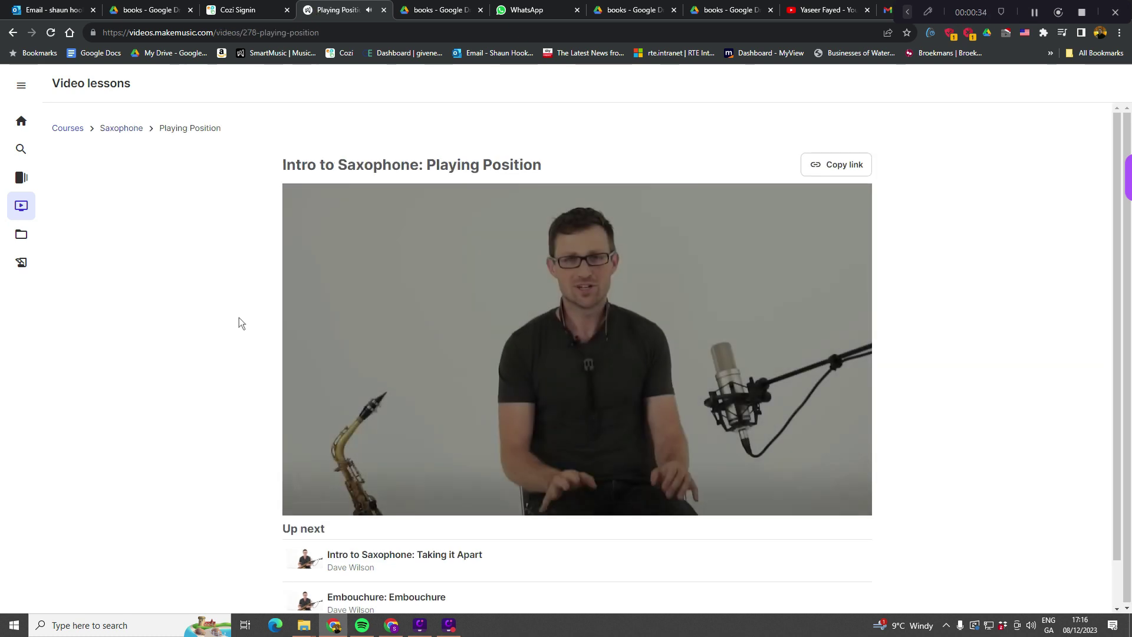
key("space")
scroll(231, 336, "down", 1)
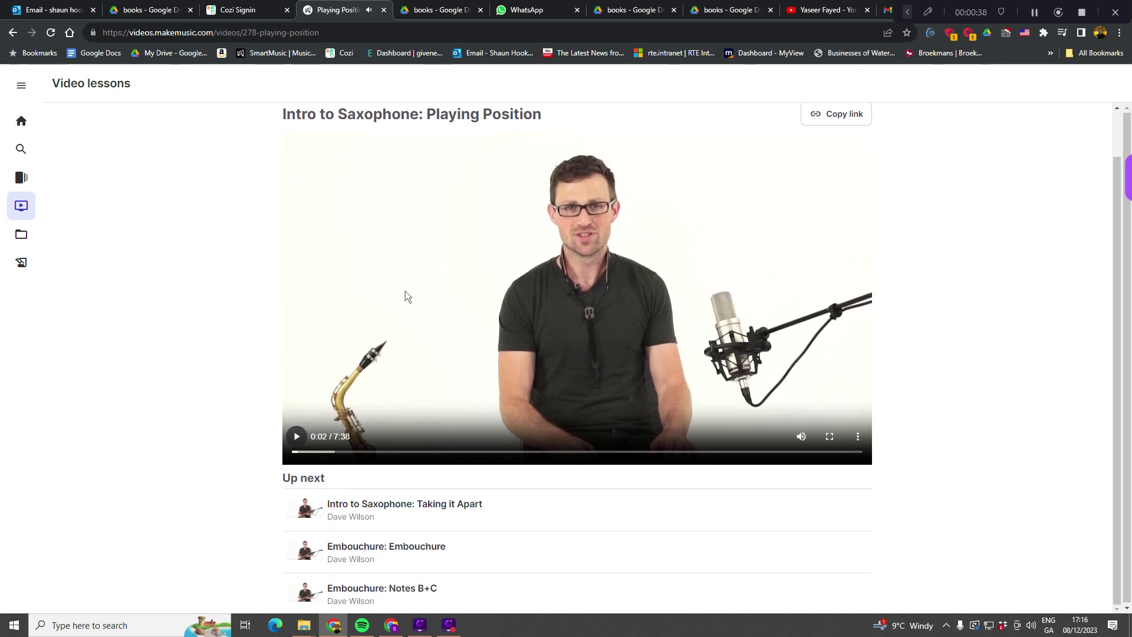
Return to the Home dashboard and scroll down to the Music Categories grid.
left_click(22, 124)
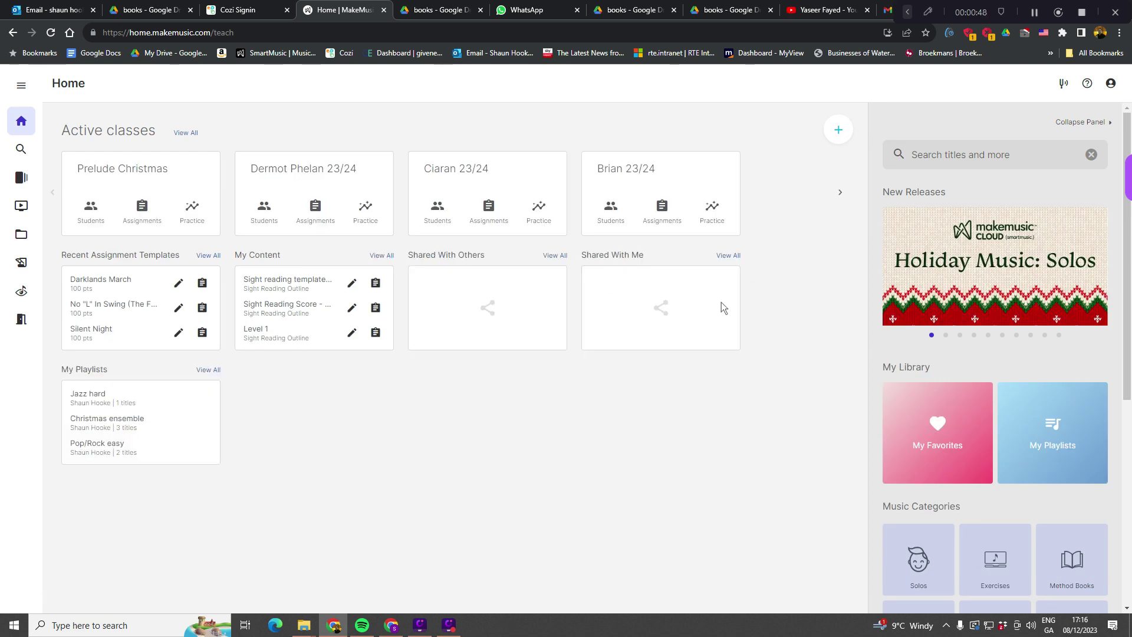
scroll(720, 305, "down", 2)
scroll(720, 308, "down", 2)
scroll(720, 309, "down", 1)
scroll(721, 309, "down", 1)
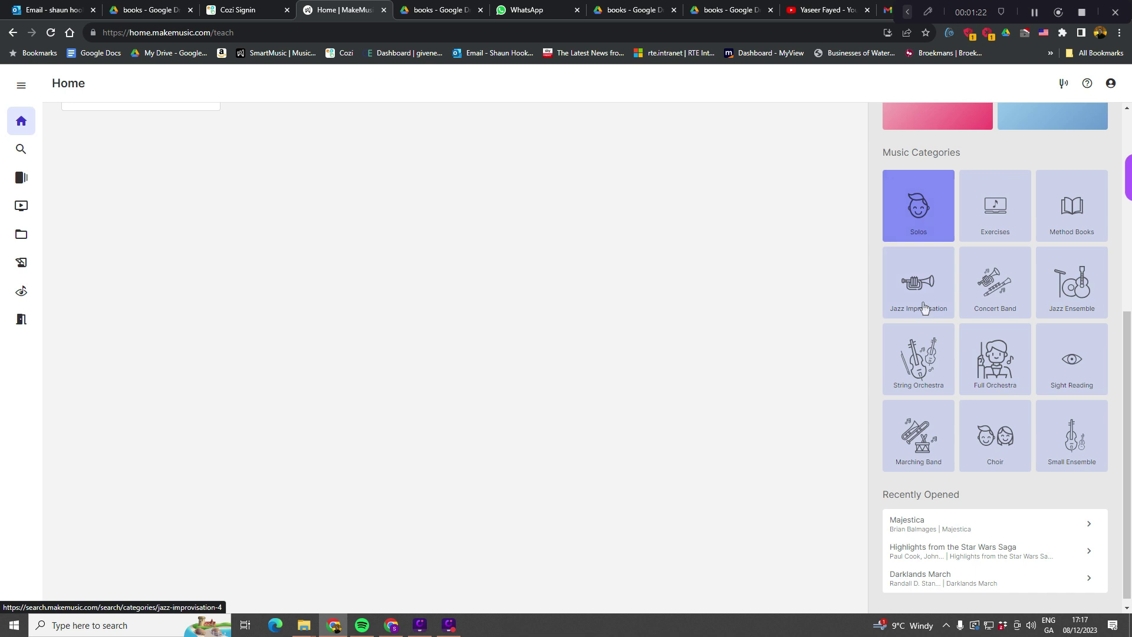
Open Concert Band sheet music, browse the Digital titles, then switch back to Interactive.
left_click(997, 299)
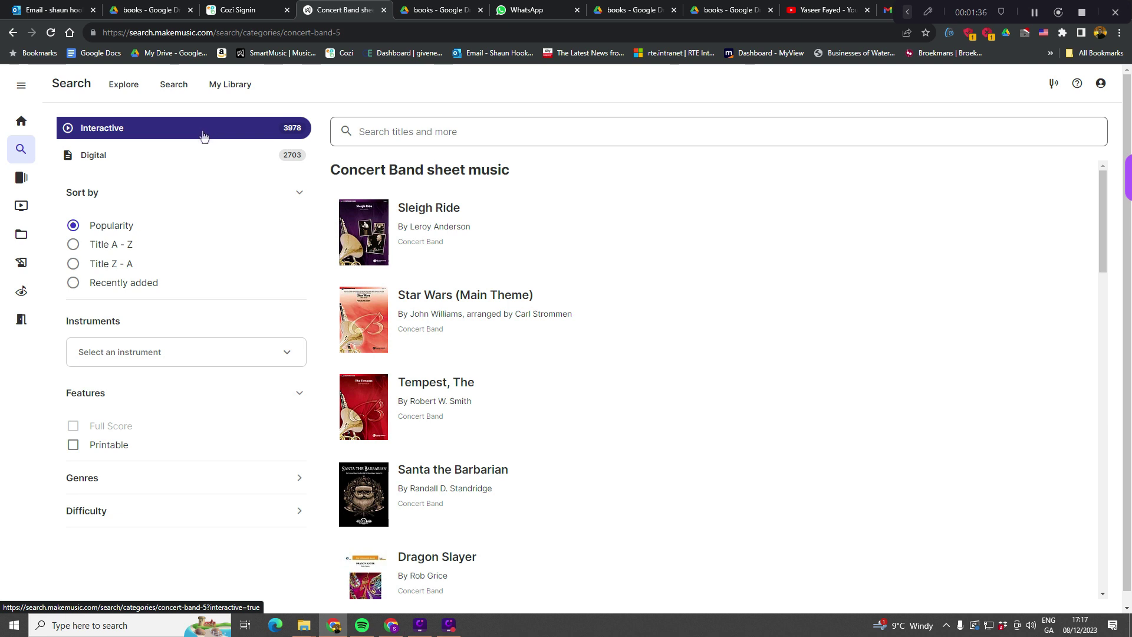
left_click(188, 156)
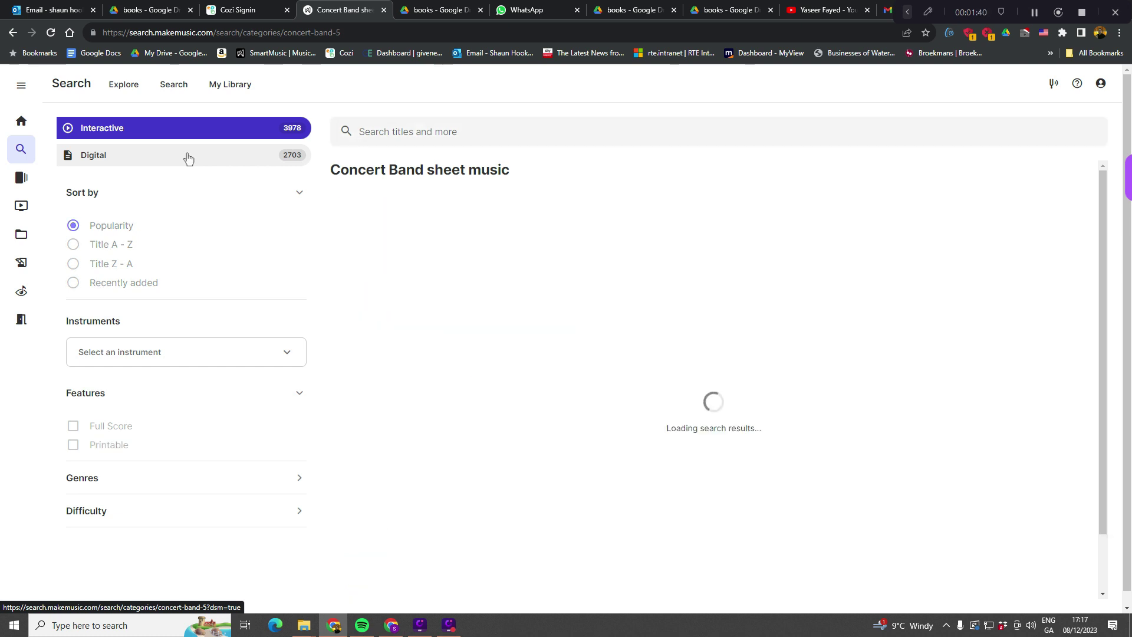
left_click(188, 156)
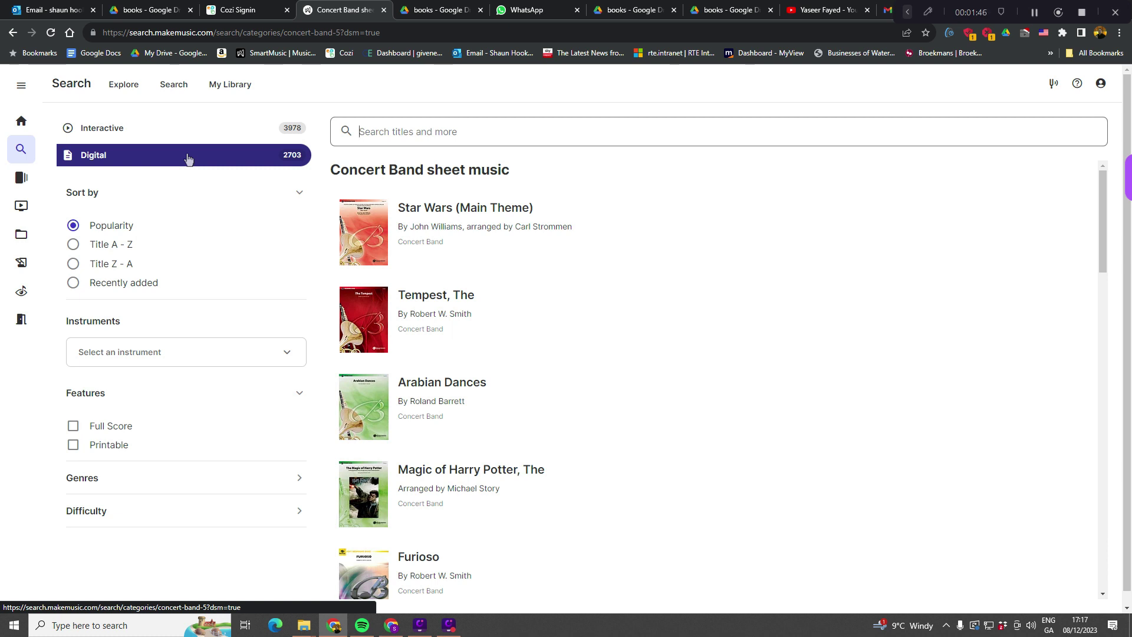
scroll(493, 357, "down", 5)
scroll(493, 360, "down", 4)
scroll(492, 365, "down", 3)
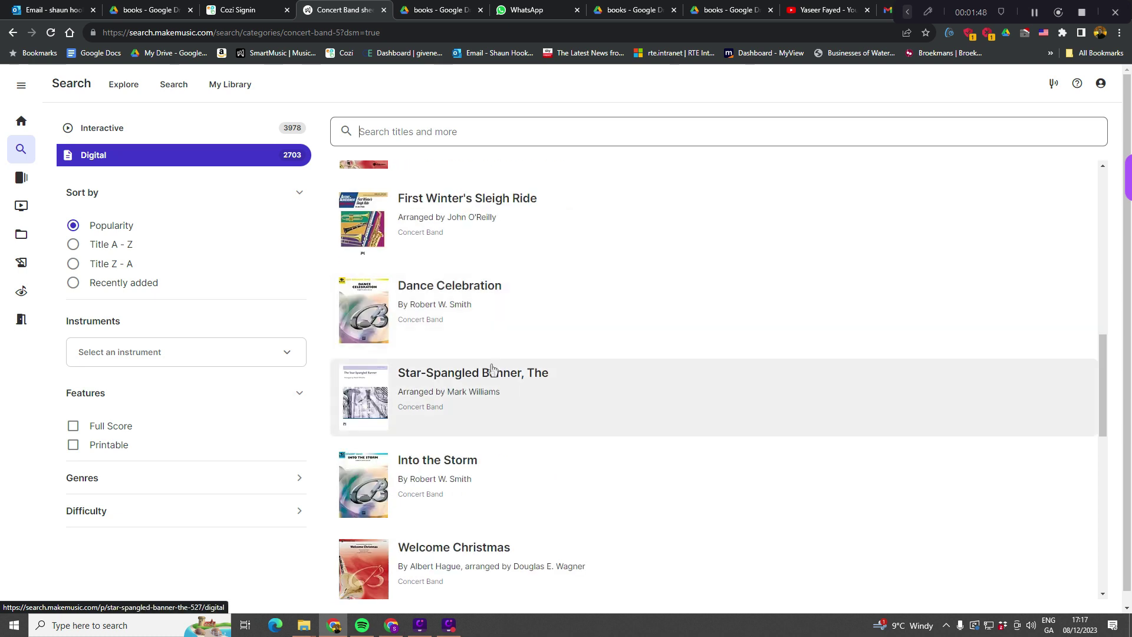
scroll(492, 368, "up", 5)
scroll(492, 367, "up", 6)
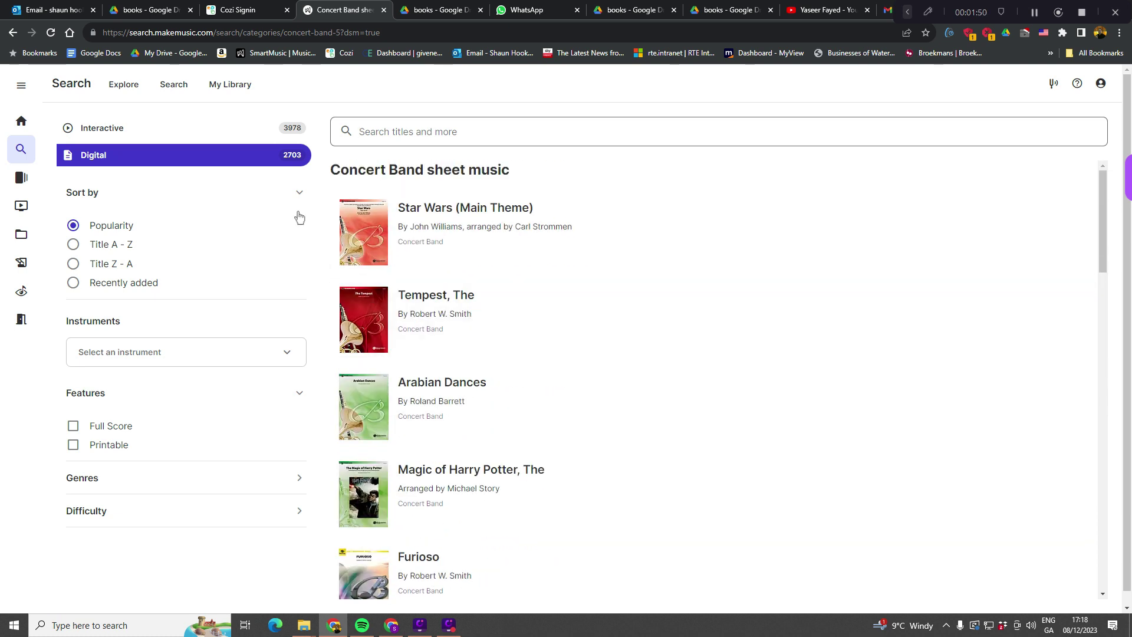
left_click(100, 132)
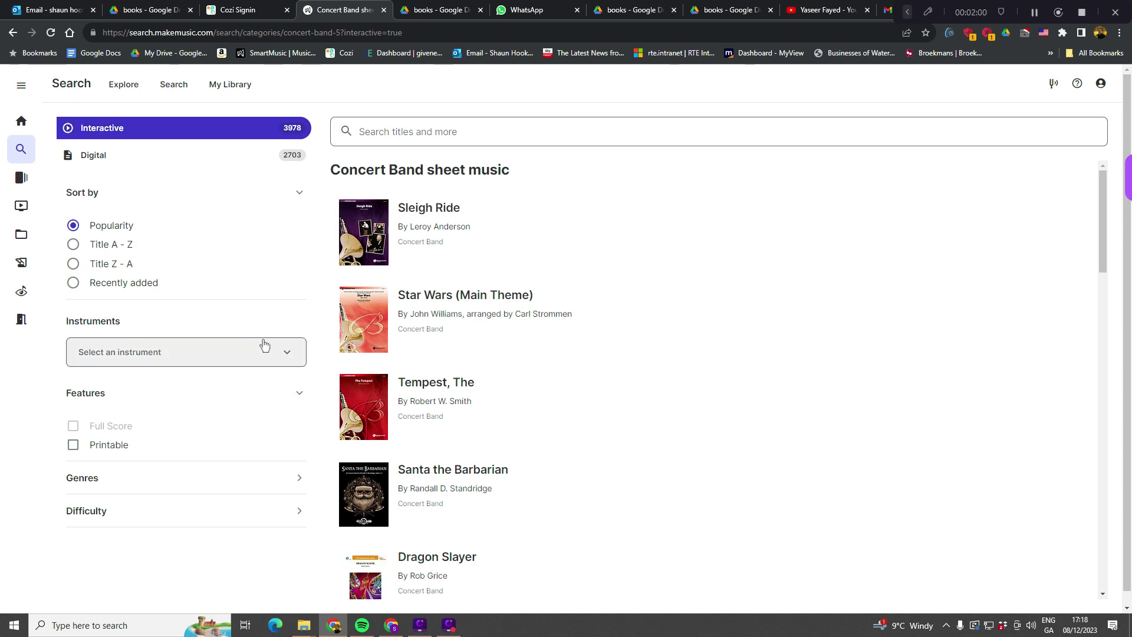
scroll(239, 282, "down", 1)
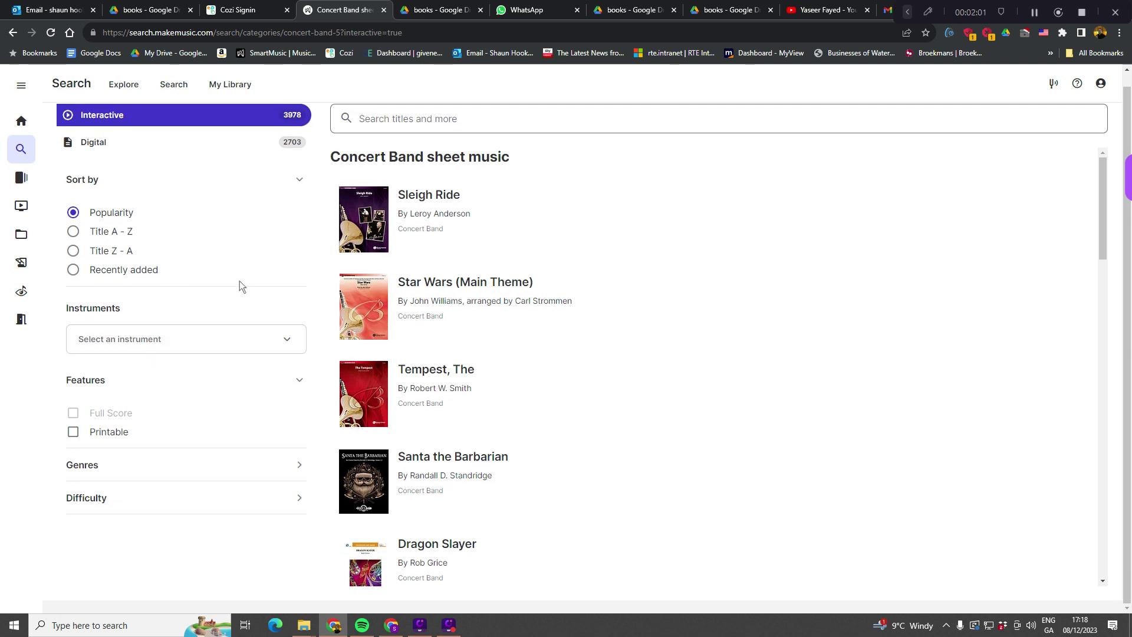
Filter the Concert Band results to Flute and Printable titles.
left_click(278, 345)
left_click(88, 433)
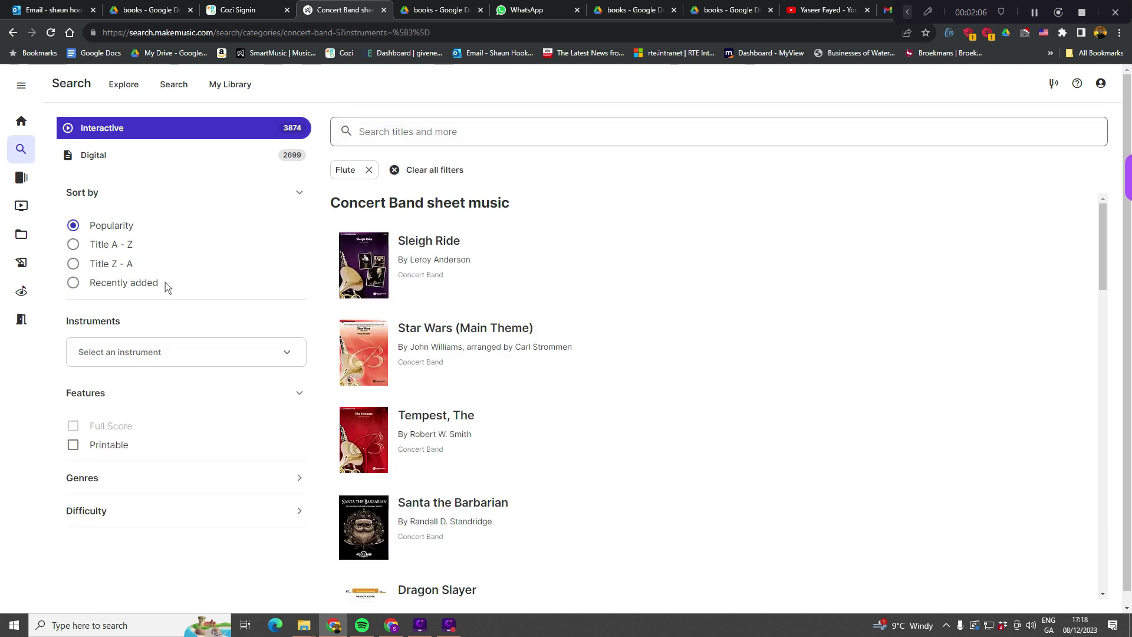
scroll(168, 279, "down", 1)
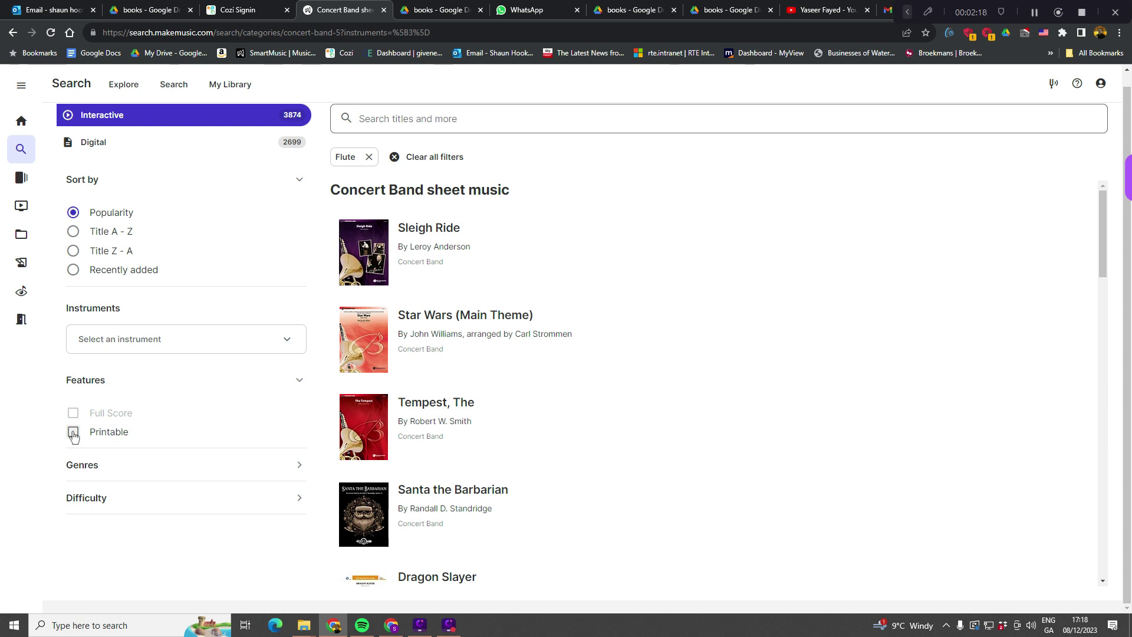
left_click(74, 433)
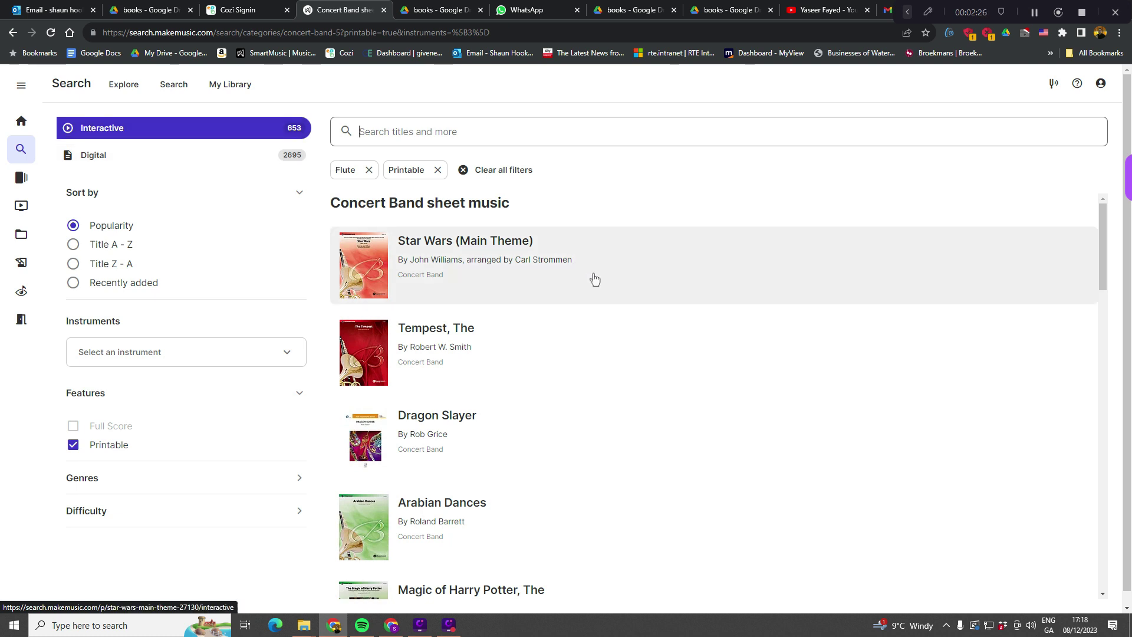
Browse the 653 flute results and load the next page of titles.
scroll(706, 337, "down", 2)
scroll(707, 337, "down", 4)
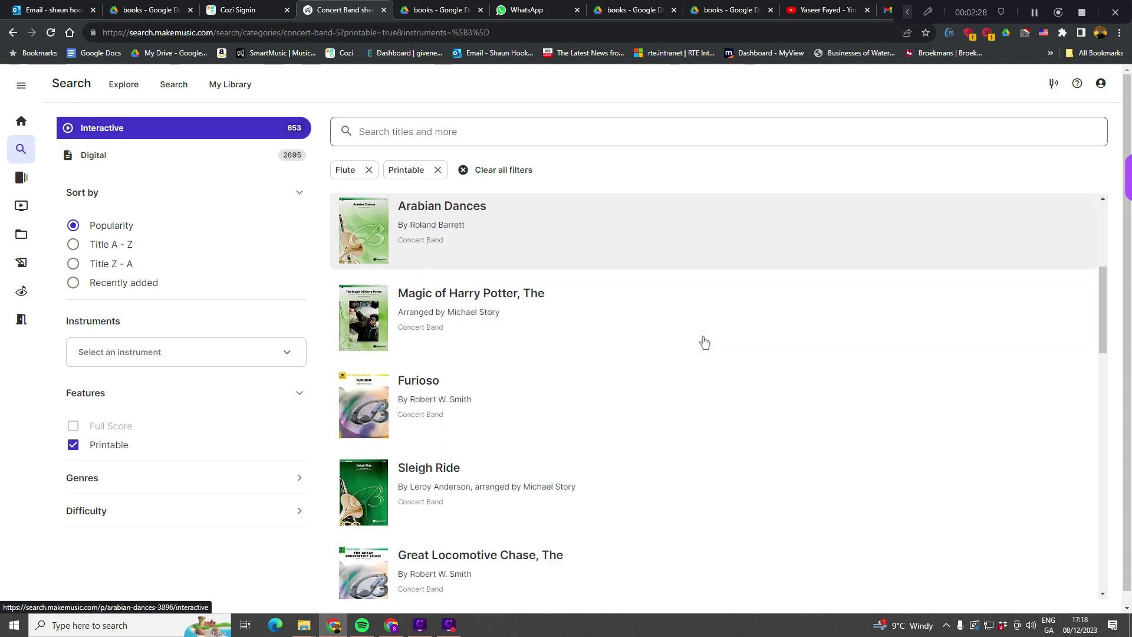
scroll(704, 341, "down", 3)
scroll(704, 342, "down", 3)
scroll(706, 347, "down", 5)
scroll(709, 364, "down", 5)
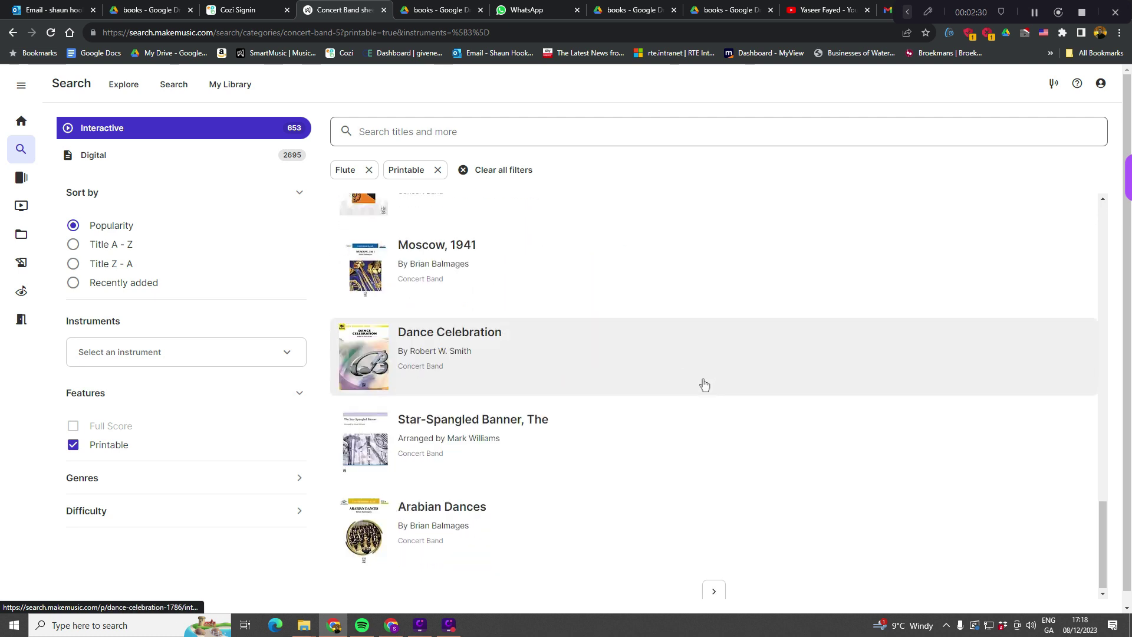
scroll(695, 524, "down", 1)
left_click(713, 577)
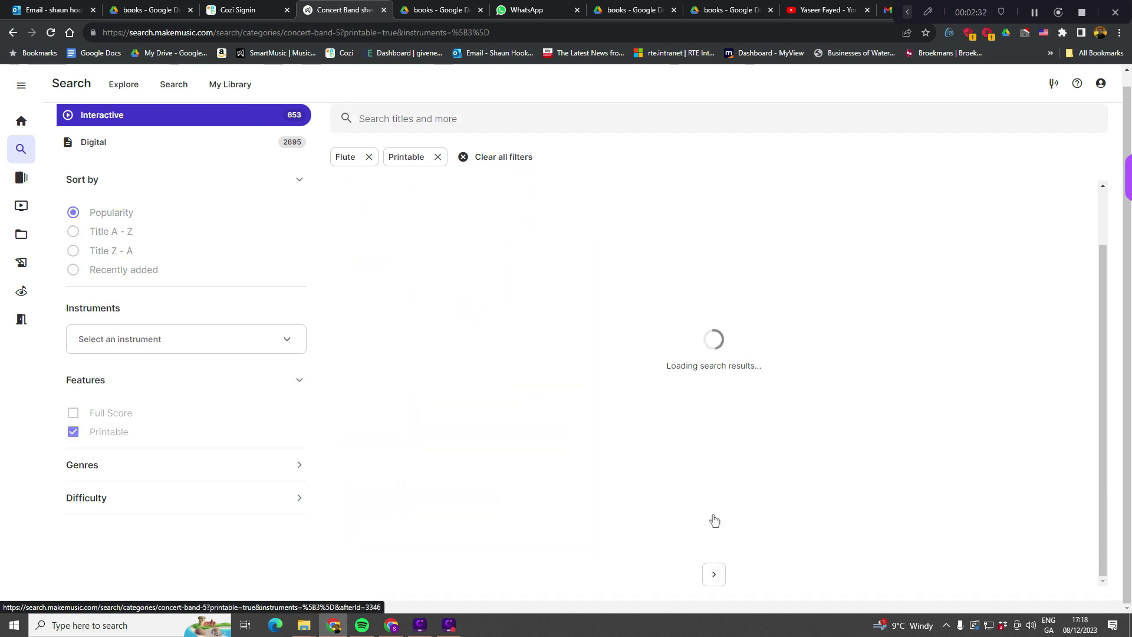
scroll(575, 466, "up", 1)
scroll(575, 466, "up", 3)
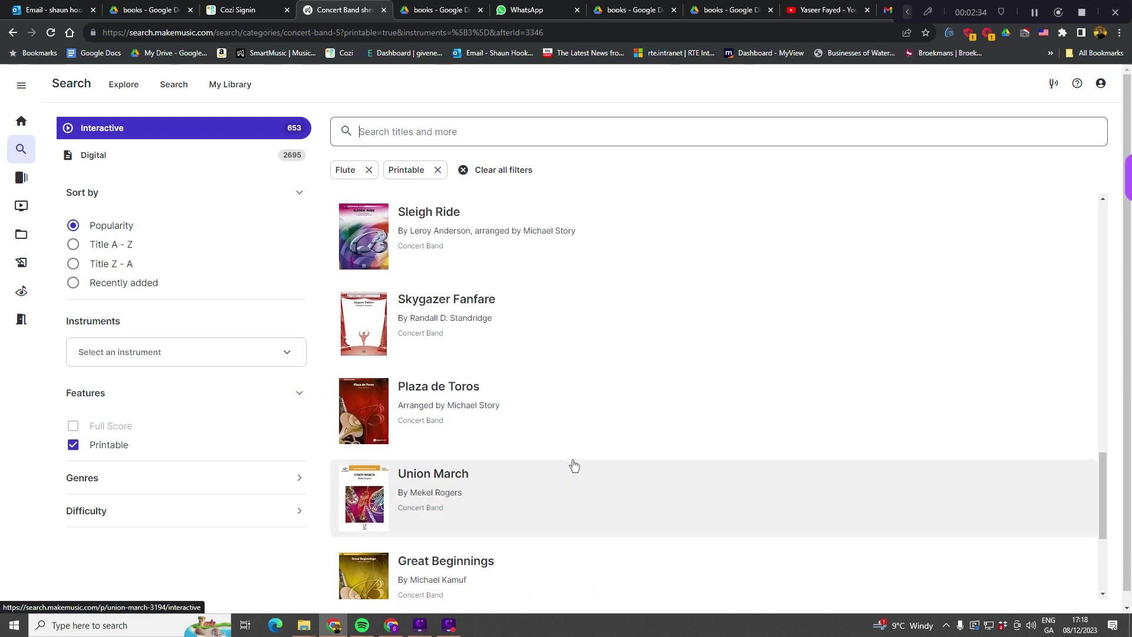
scroll(574, 465, "up", 2)
scroll(574, 466, "up", 1)
scroll(574, 466, "down", 1)
scroll(575, 466, "up", 4)
scroll(575, 466, "up", 3)
scroll(575, 466, "up", 1)
scroll(574, 466, "up", 3)
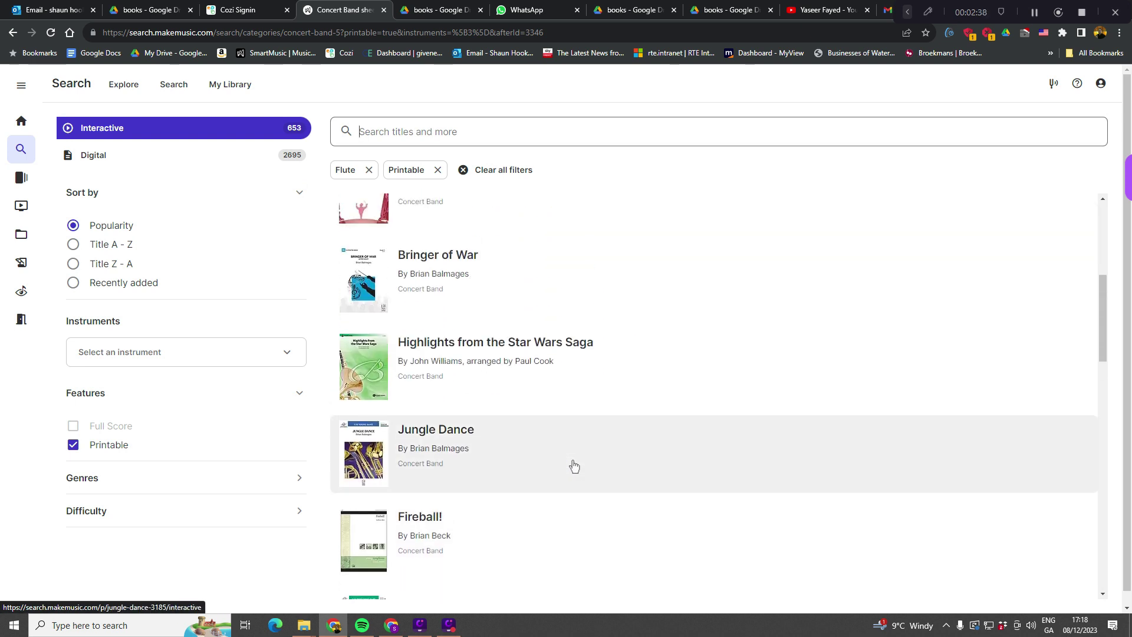
scroll(575, 466, "up", 3)
scroll(575, 466, "up", 2)
scroll(575, 465, "up", 1)
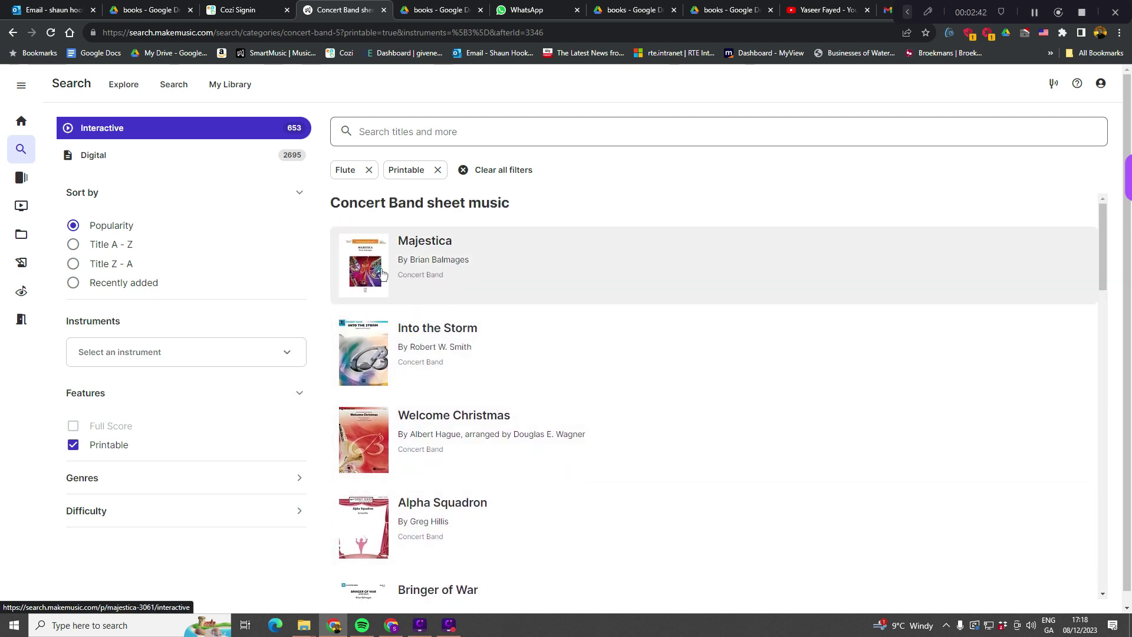
Open Majestica, play its preview, and switch the part from Bb Trumpet 1 to Flute.
left_click(375, 272)
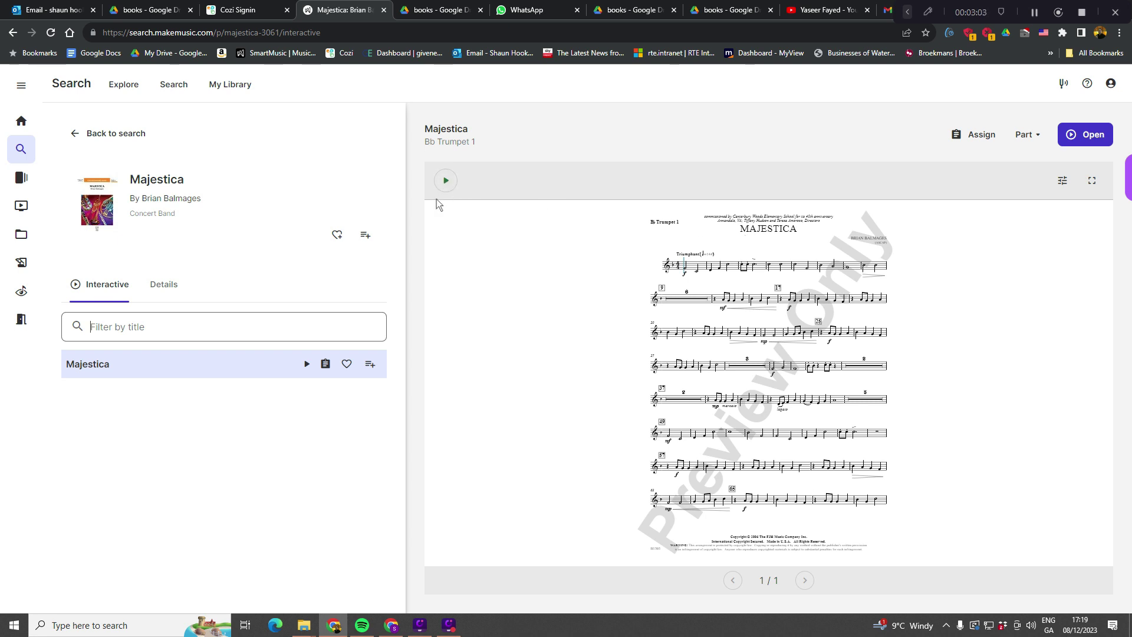
left_click(443, 189)
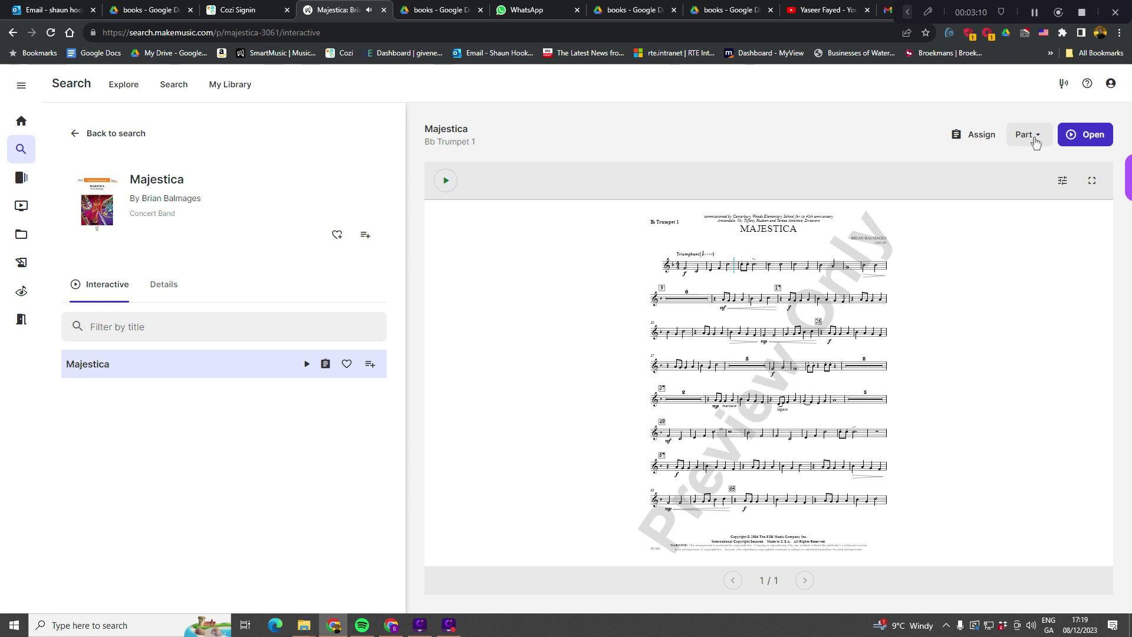
left_click(1035, 137)
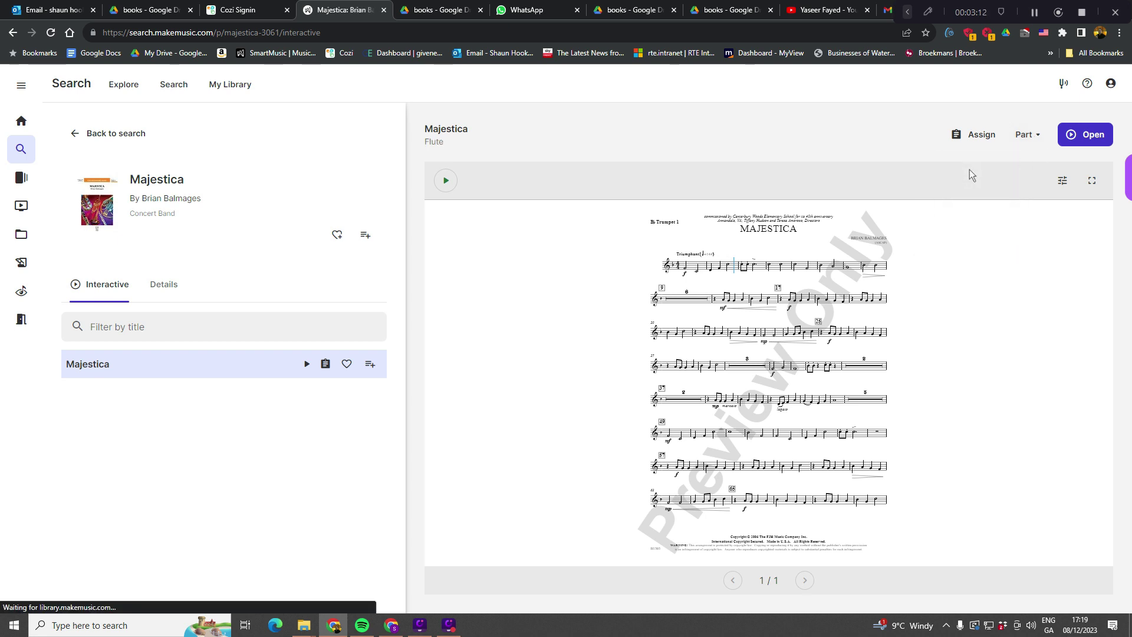
left_click(970, 172)
Load the Majestica Flute part in Practice mode and scroll through its score.
left_click(1077, 136)
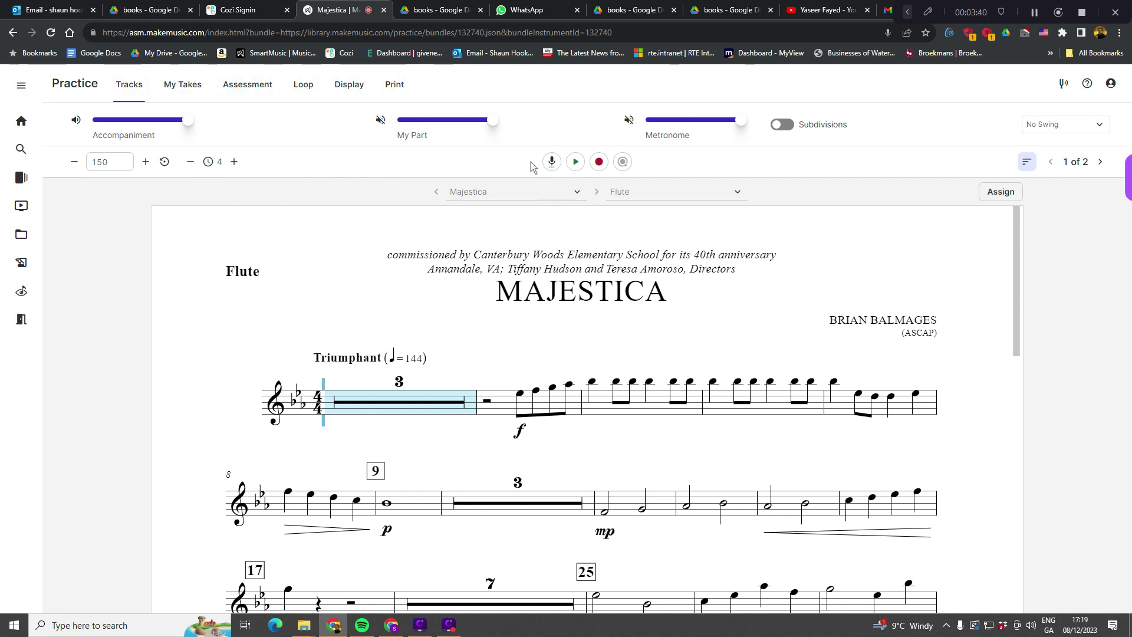
scroll(540, 327, "down", 1)
scroll(543, 330, "down", 2)
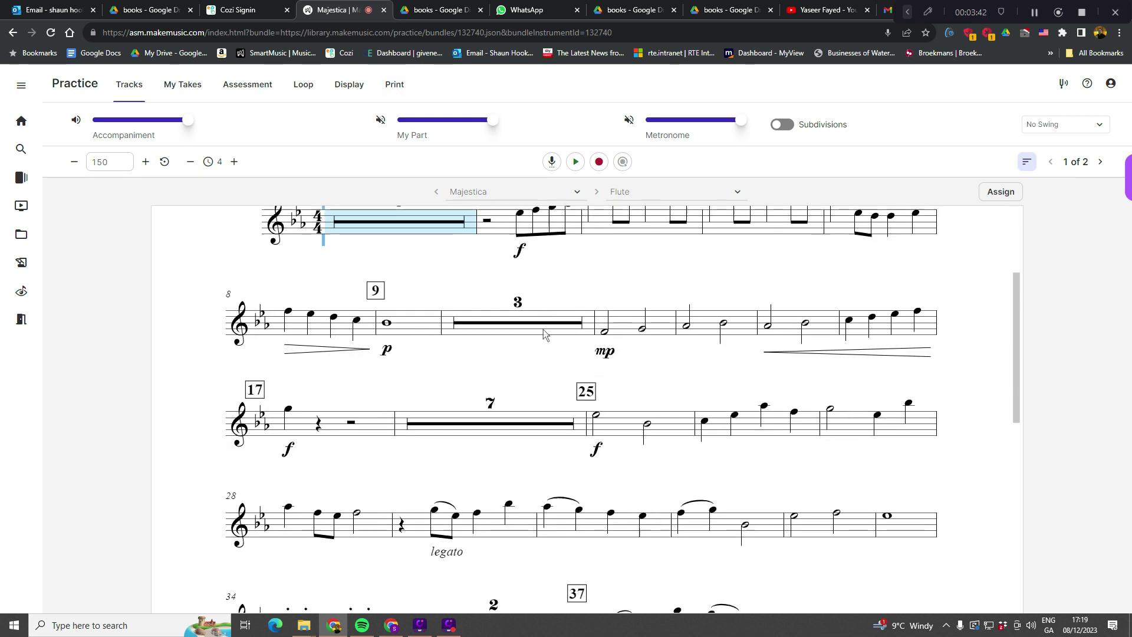
scroll(547, 330, "up", 3)
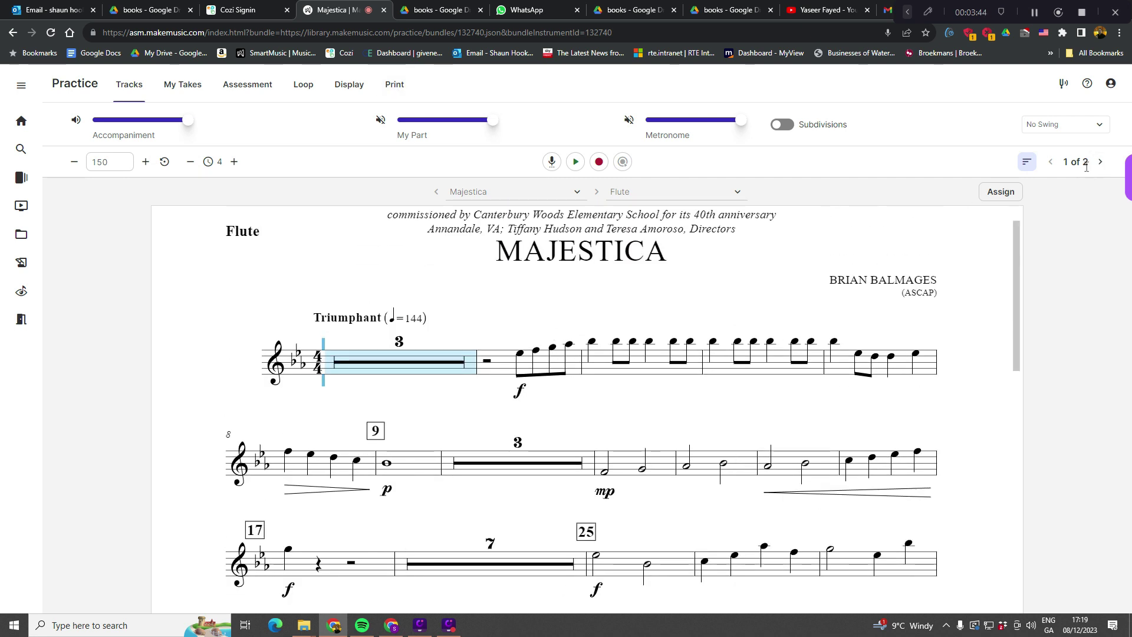
scroll(677, 341, "up", 1)
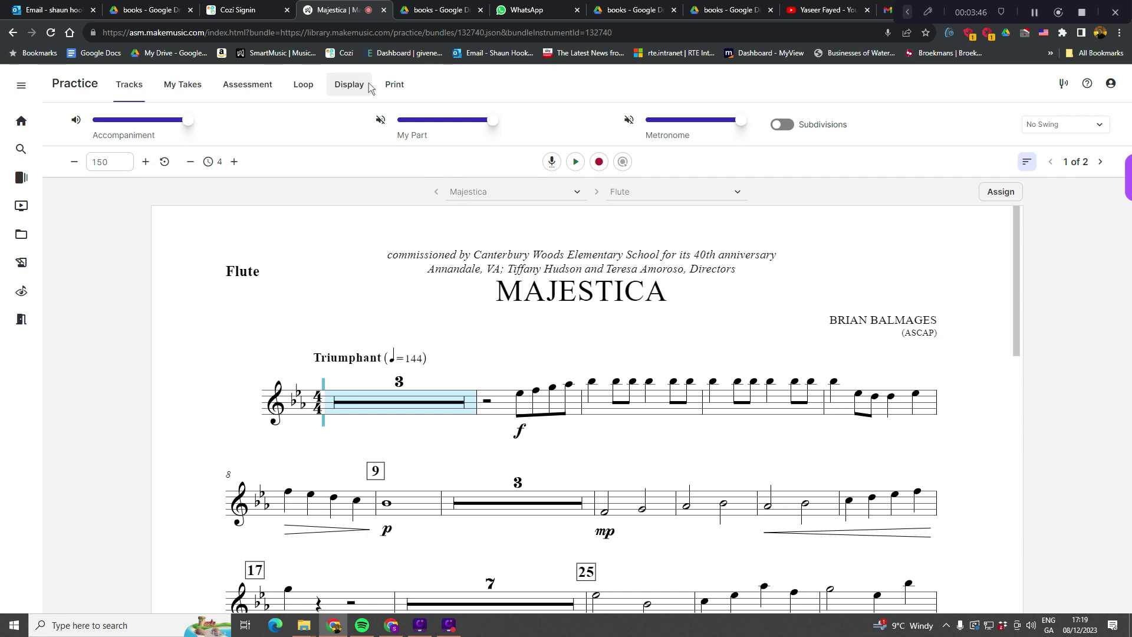
Use Print > Custom Display to download the Flute part as Flute.pdf.
left_click(396, 86)
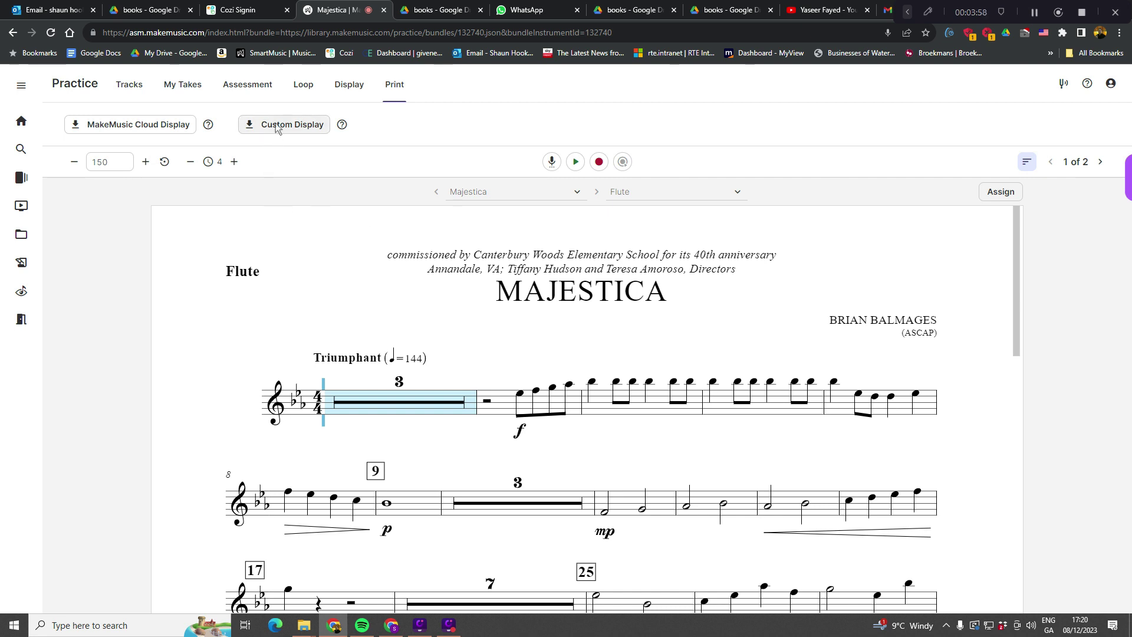
left_click(124, 130)
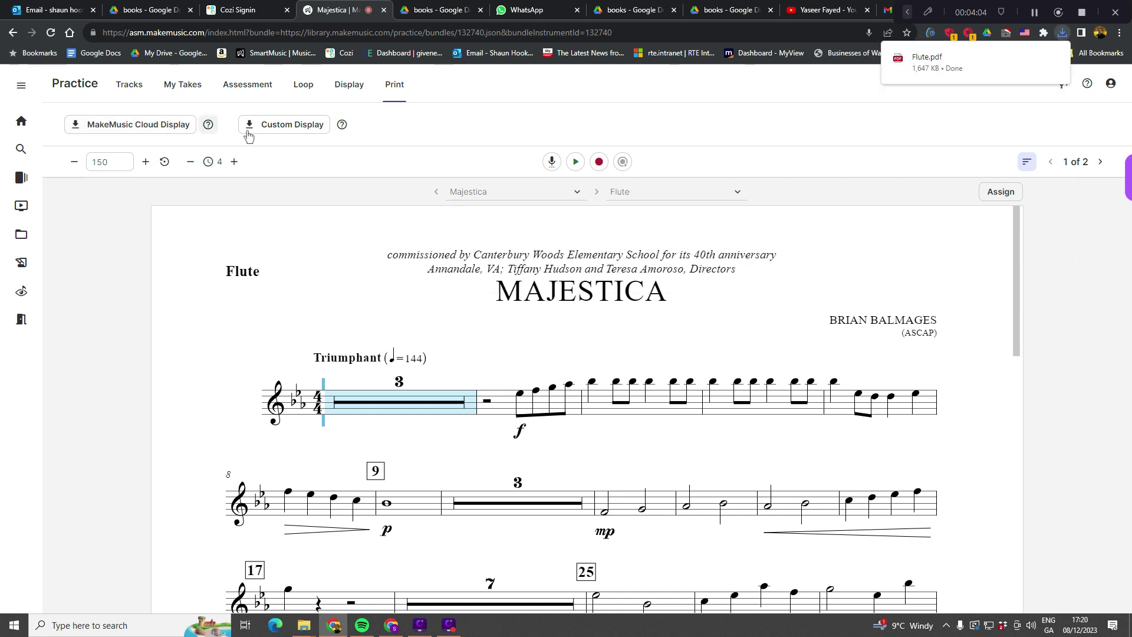
mouse_move(973, 62)
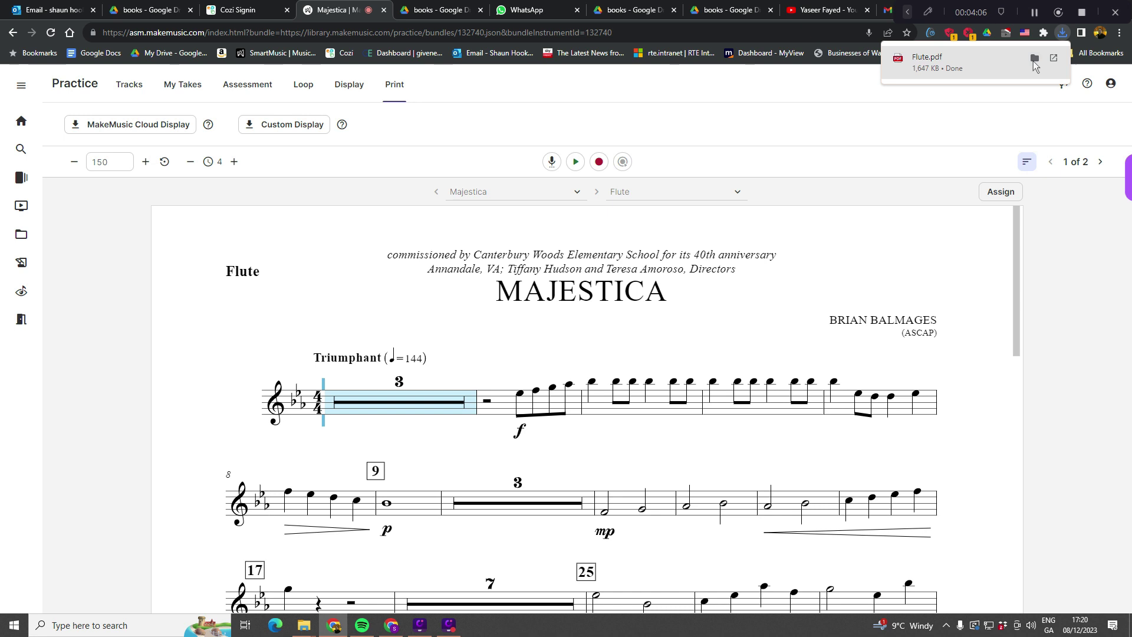
Show Flute.pdf in the Downloads folder and bring up its context menu.
left_click(1033, 58)
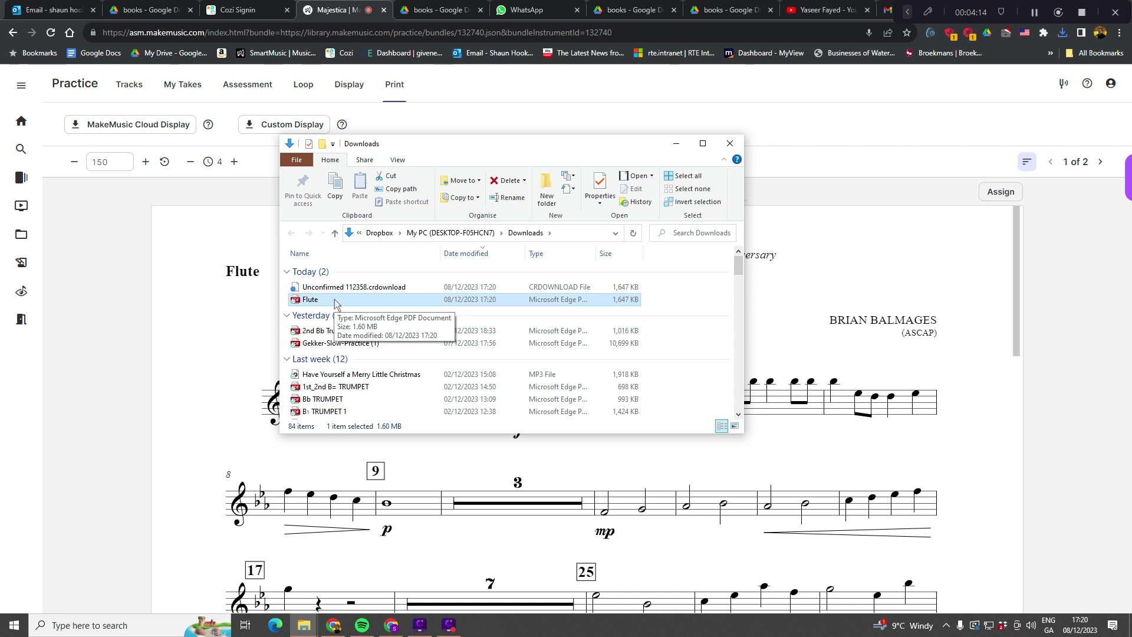
right_click(335, 299)
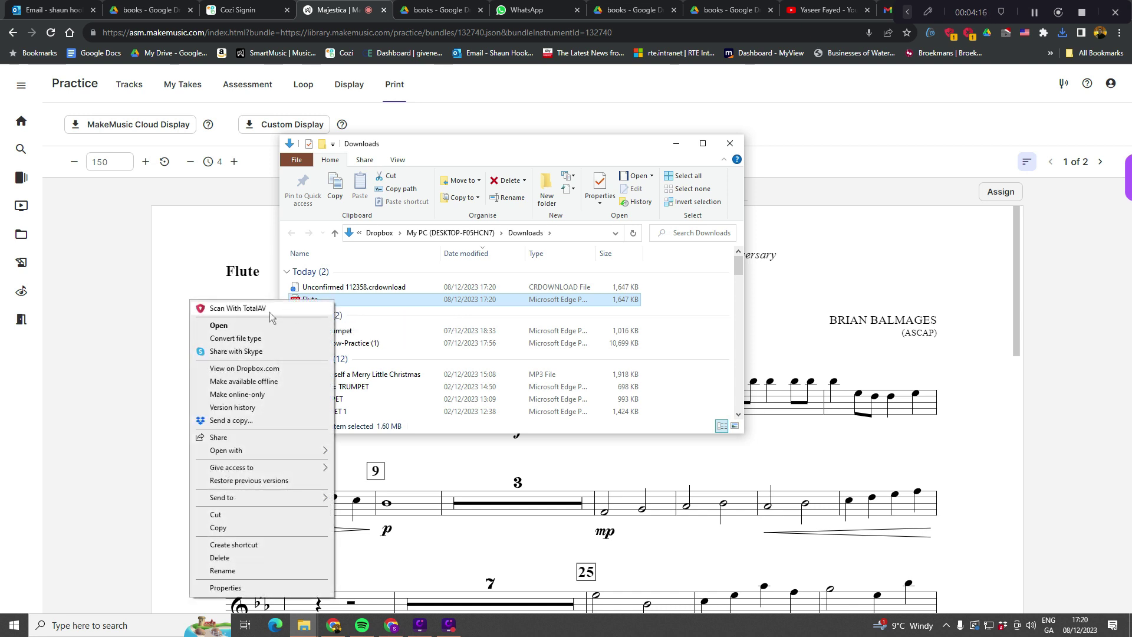
mouse_move(226, 450)
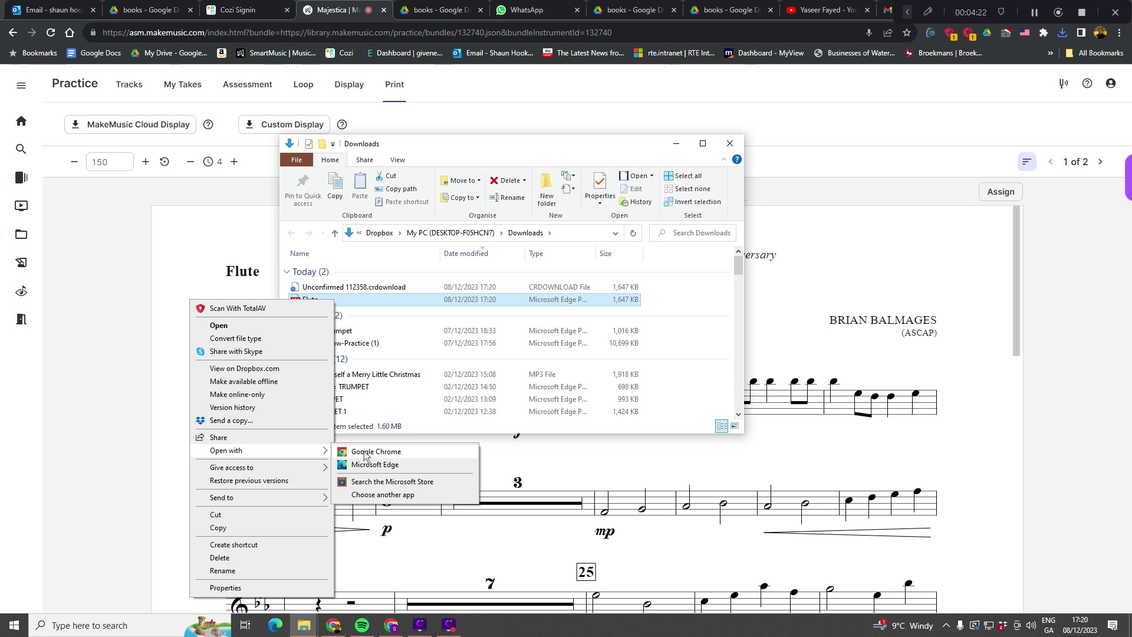
Open Flute.pdf in Chrome, zoom to 150%, and review both pages.
left_click(365, 451)
left_click(225, 179)
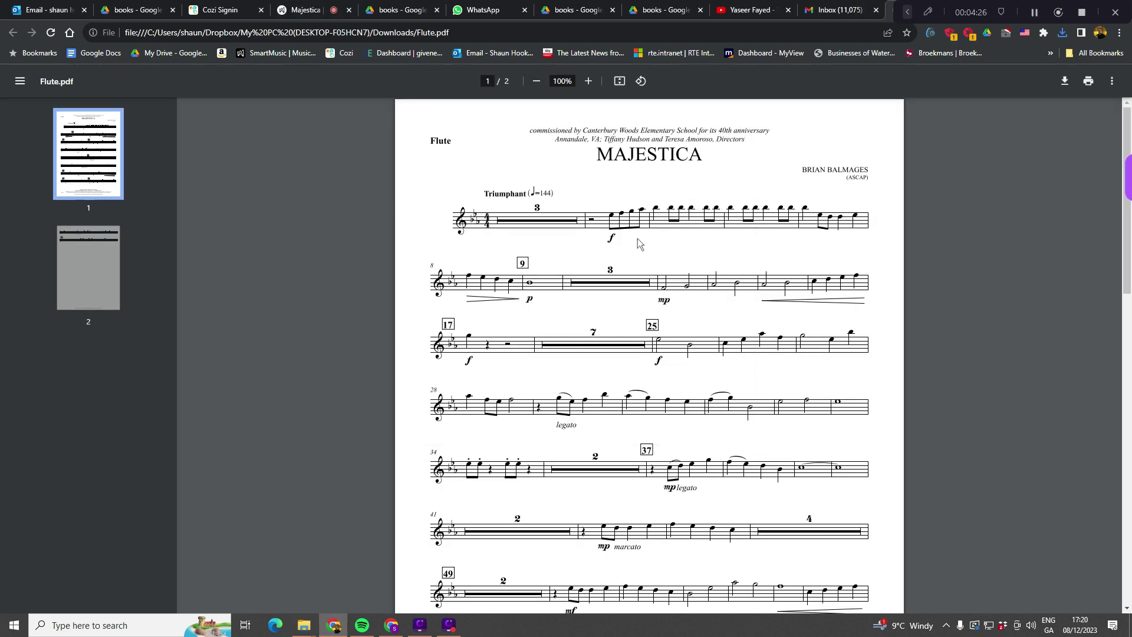
left_click(587, 81)
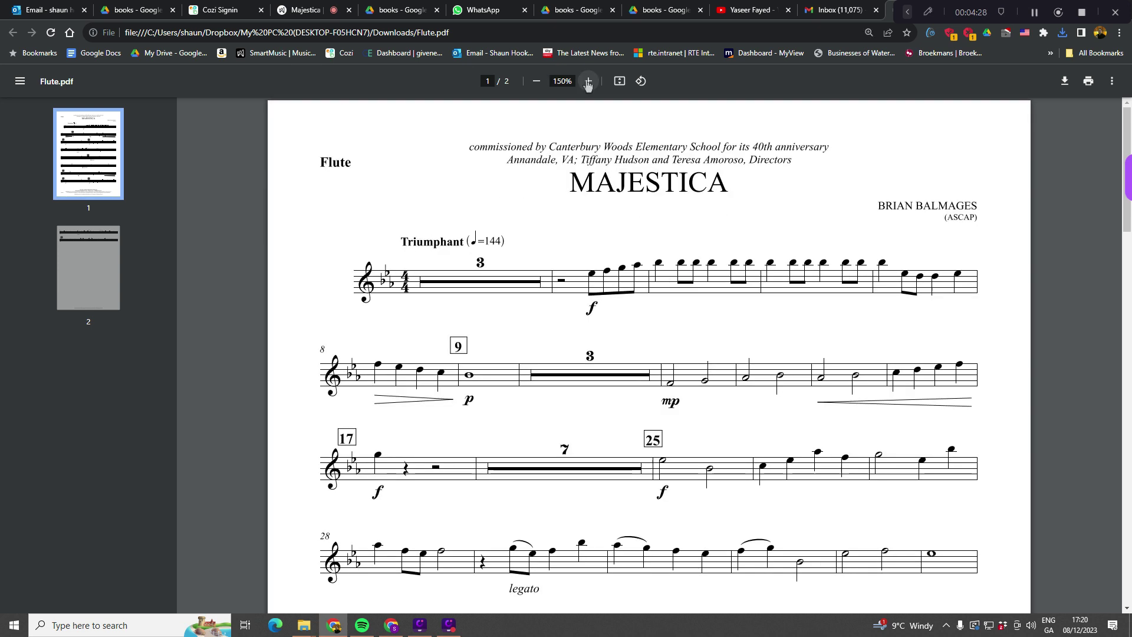
left_click(588, 82)
scroll(601, 312, "down", 10)
scroll(601, 312, "down", 5)
scroll(602, 313, "down", 3)
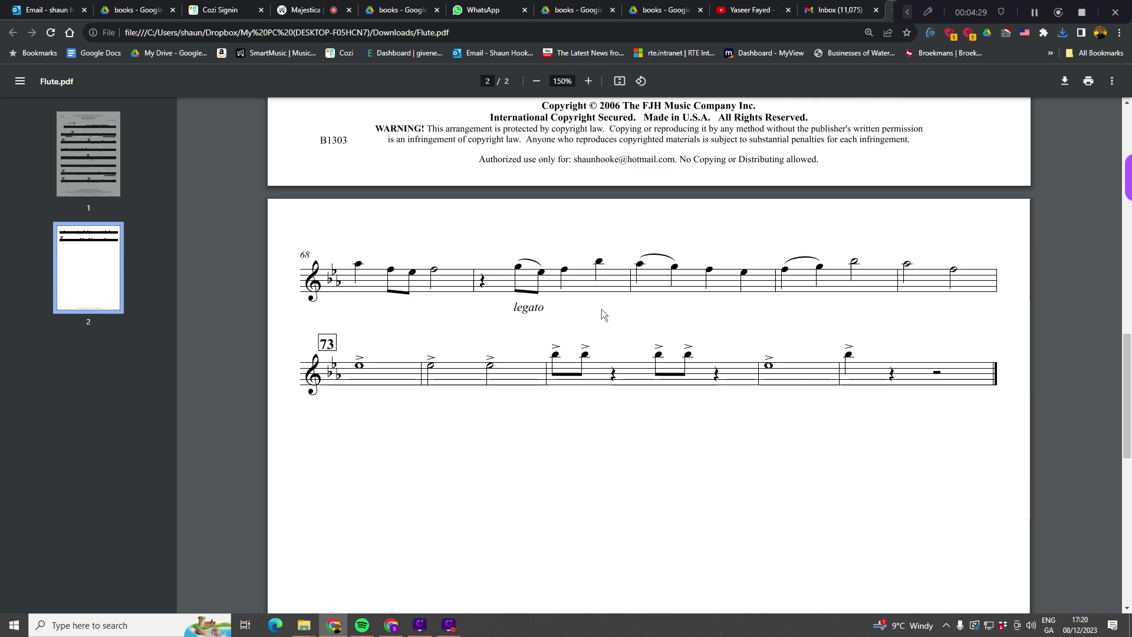
scroll(603, 313, "down", 5)
scroll(602, 313, "up", 12)
scroll(606, 314, "up", 6)
scroll(606, 315, "up", 2)
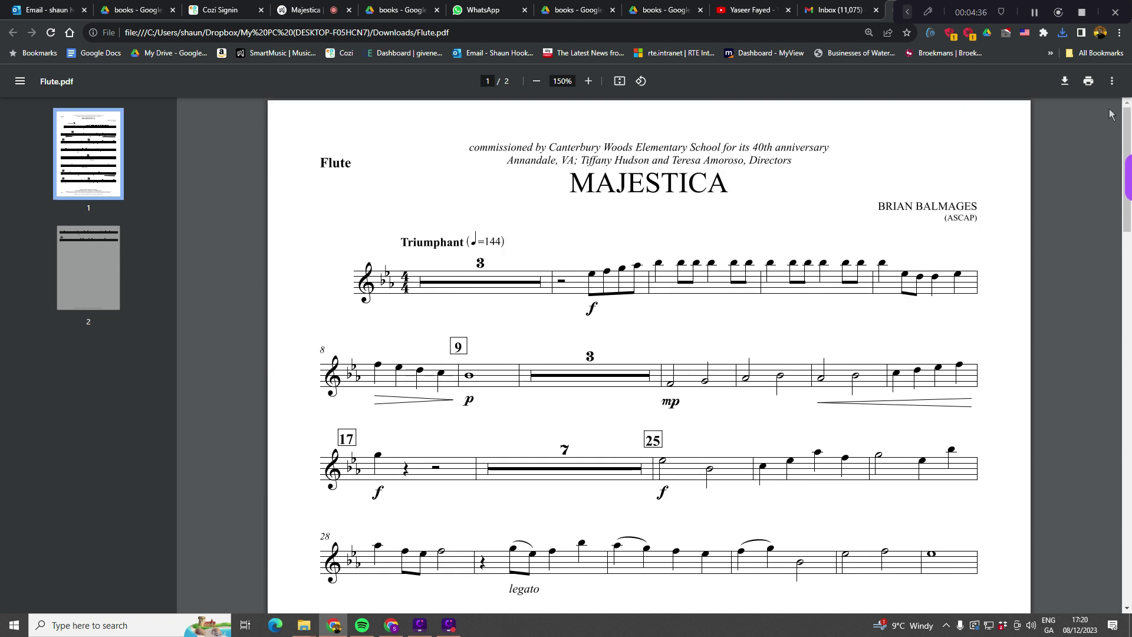
Print the Flute part to the EPSON printer with Scale set to Fit to printable area.
left_click(1088, 82)
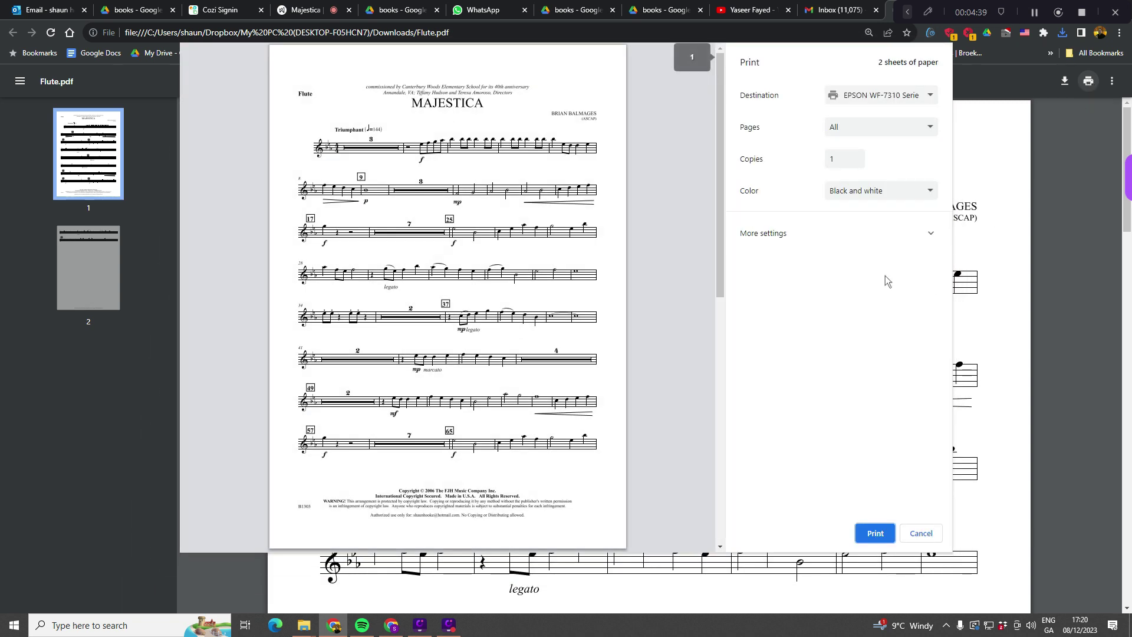
left_click(929, 239)
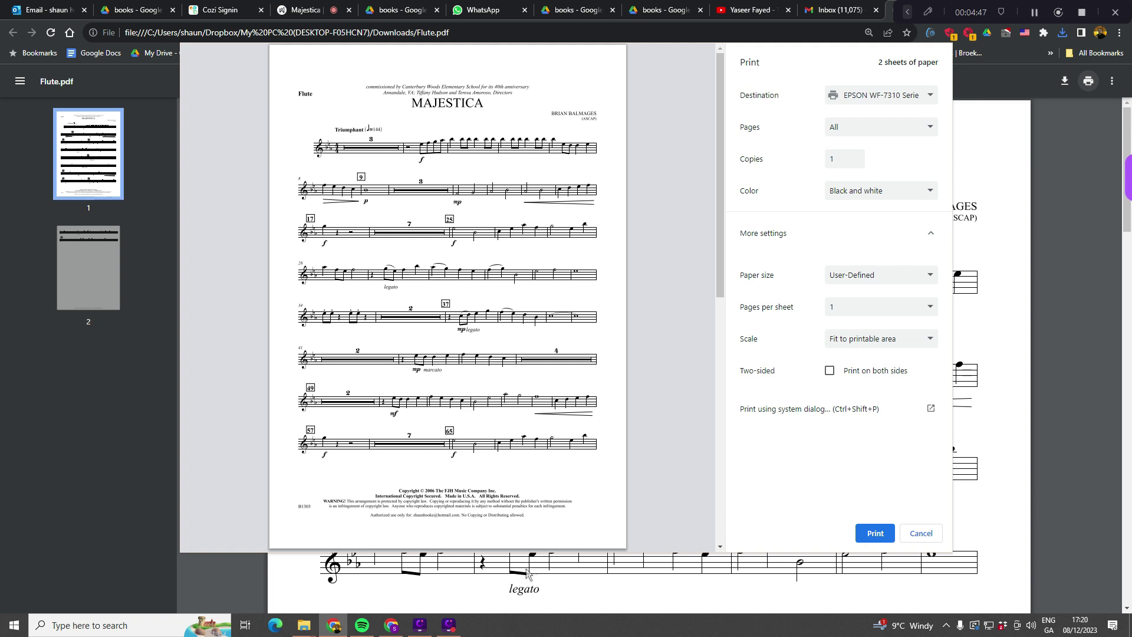
left_click(890, 346)
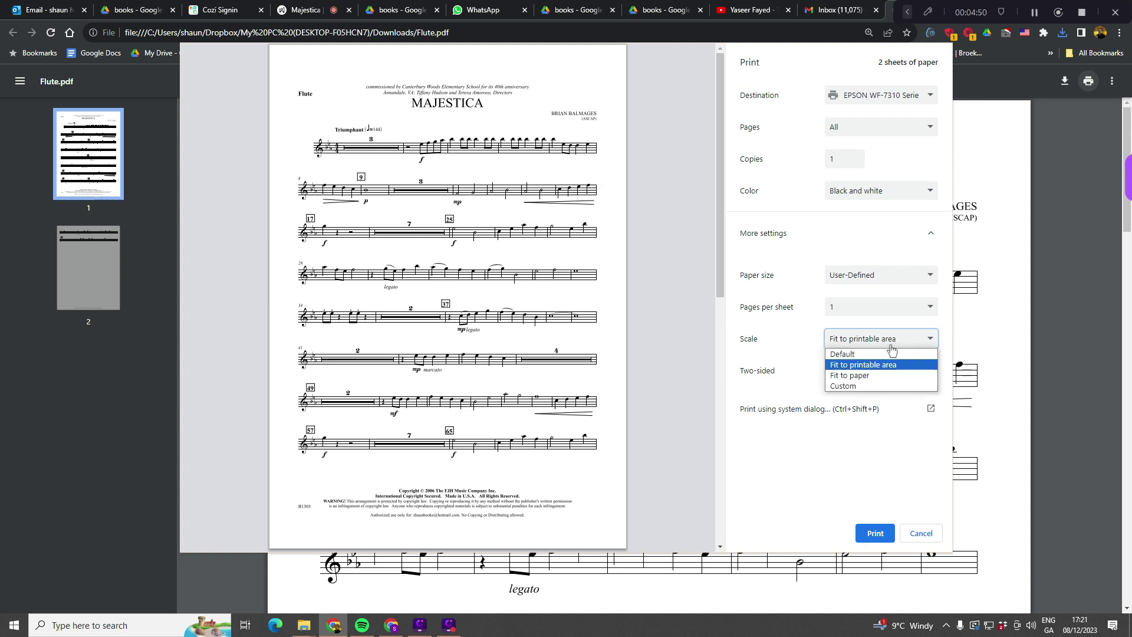
left_click(875, 354)
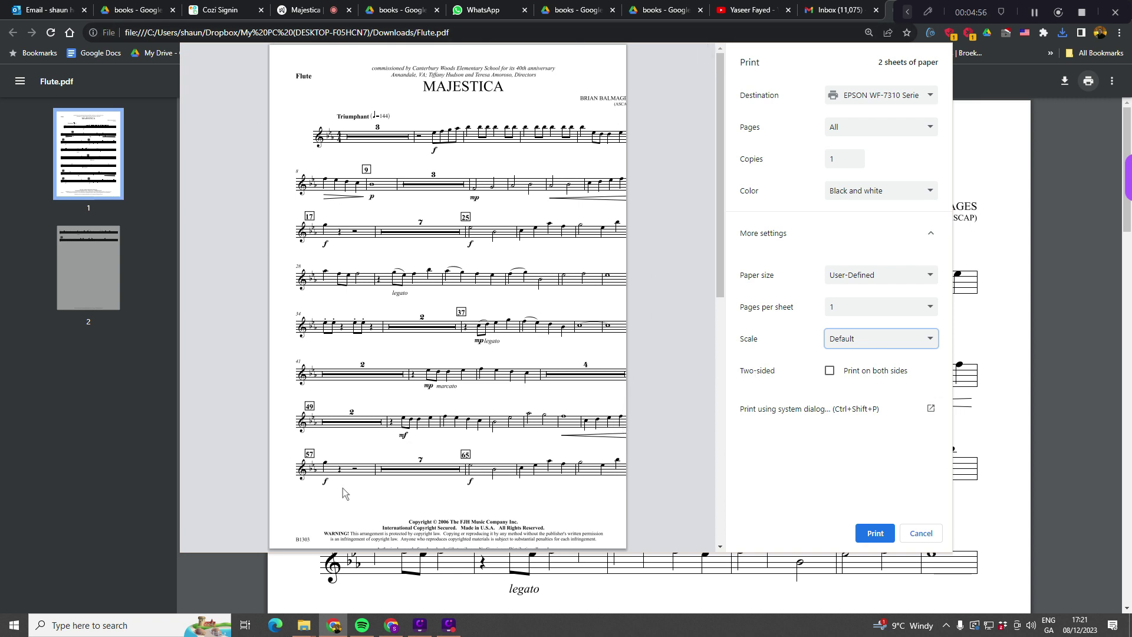
left_click(888, 279)
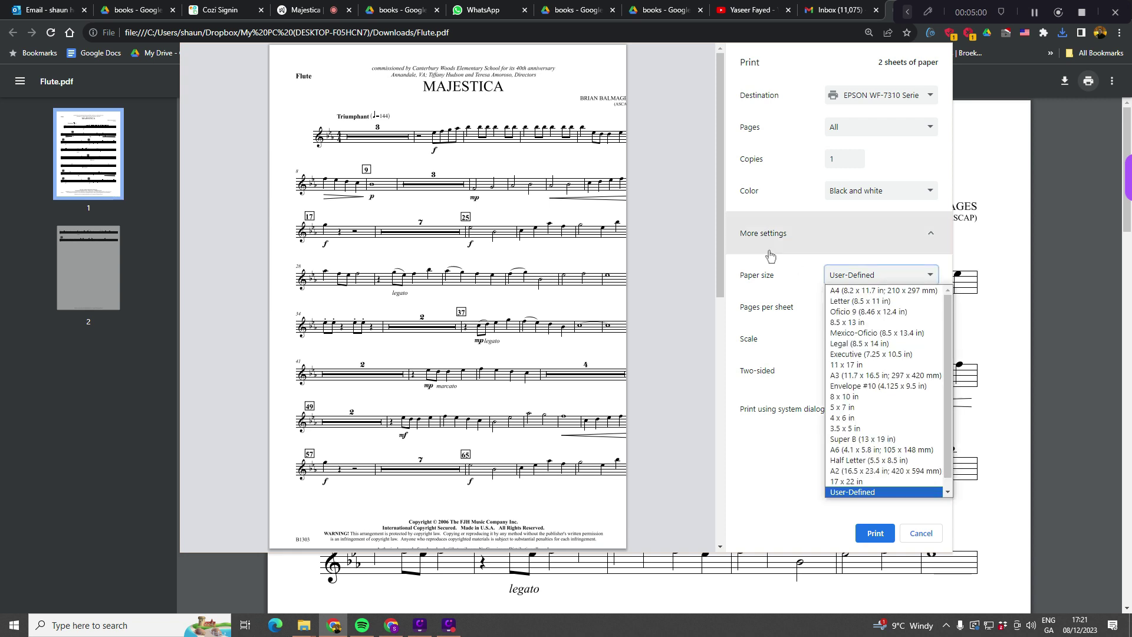
left_click(730, 381)
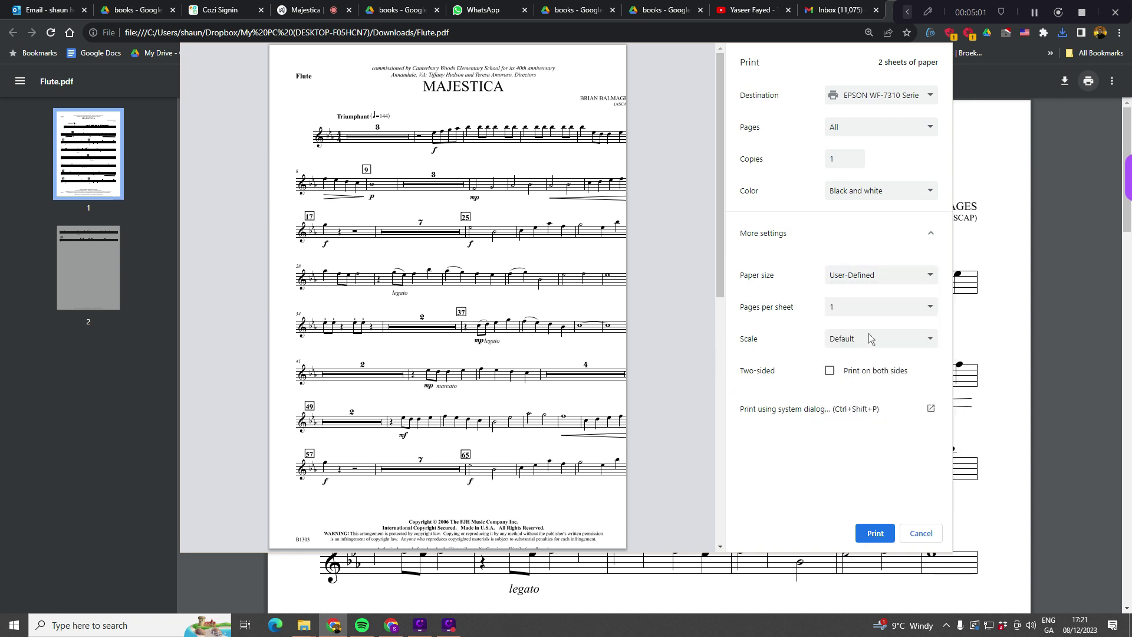
left_click(924, 341)
left_click(911, 360)
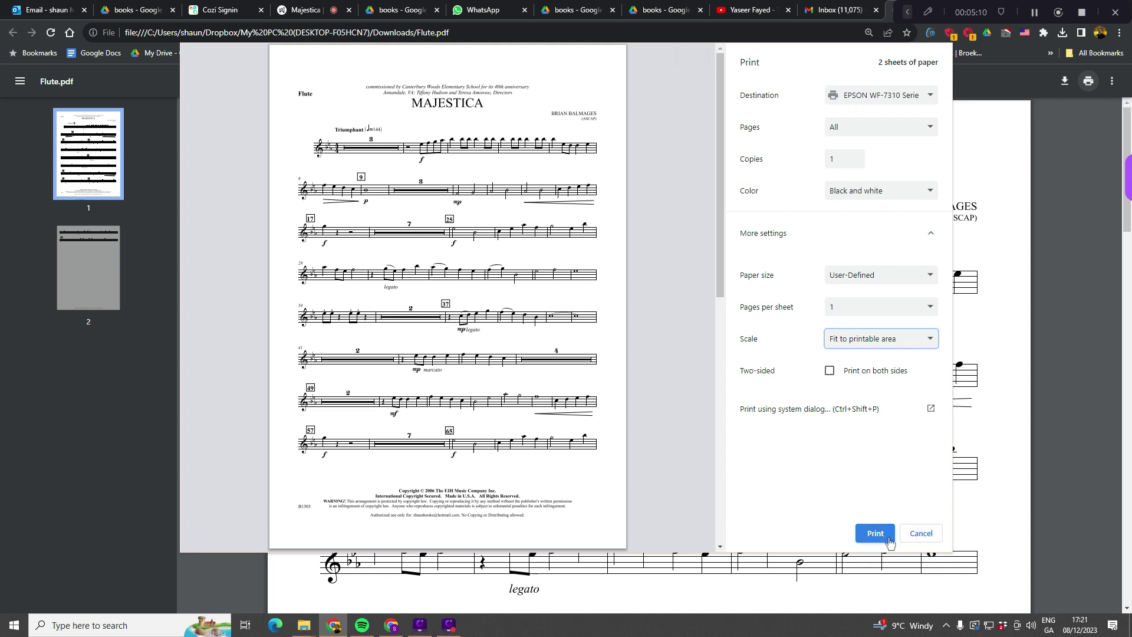
left_click(921, 533)
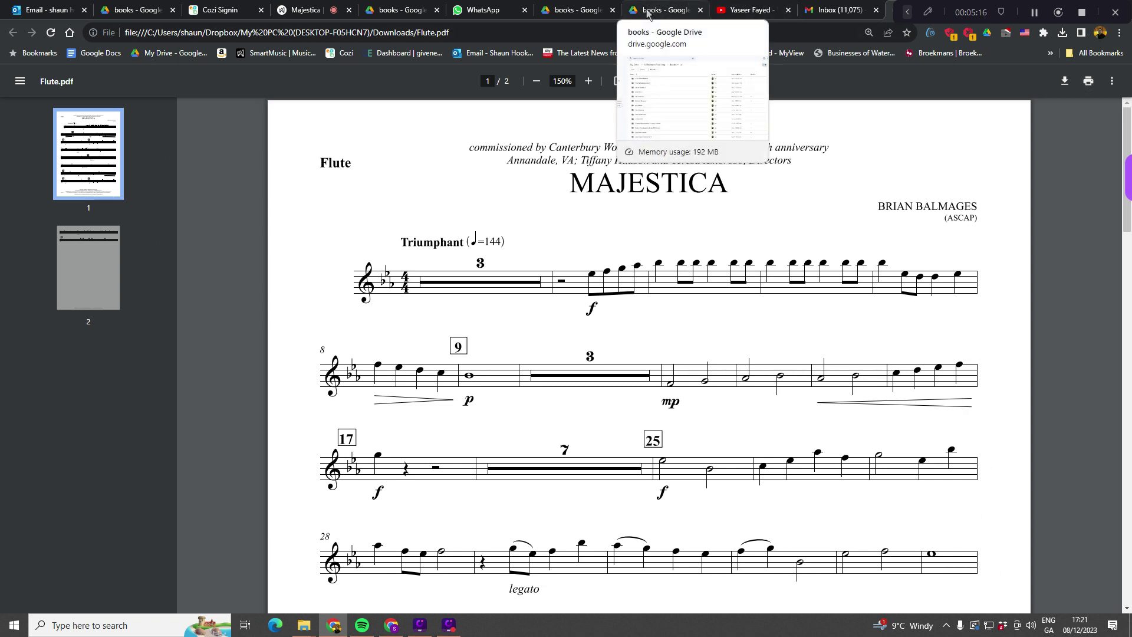
Leave the Majestica practice tab for the MakeMusic home page and scroll to Music Categories.
left_click(304, 10)
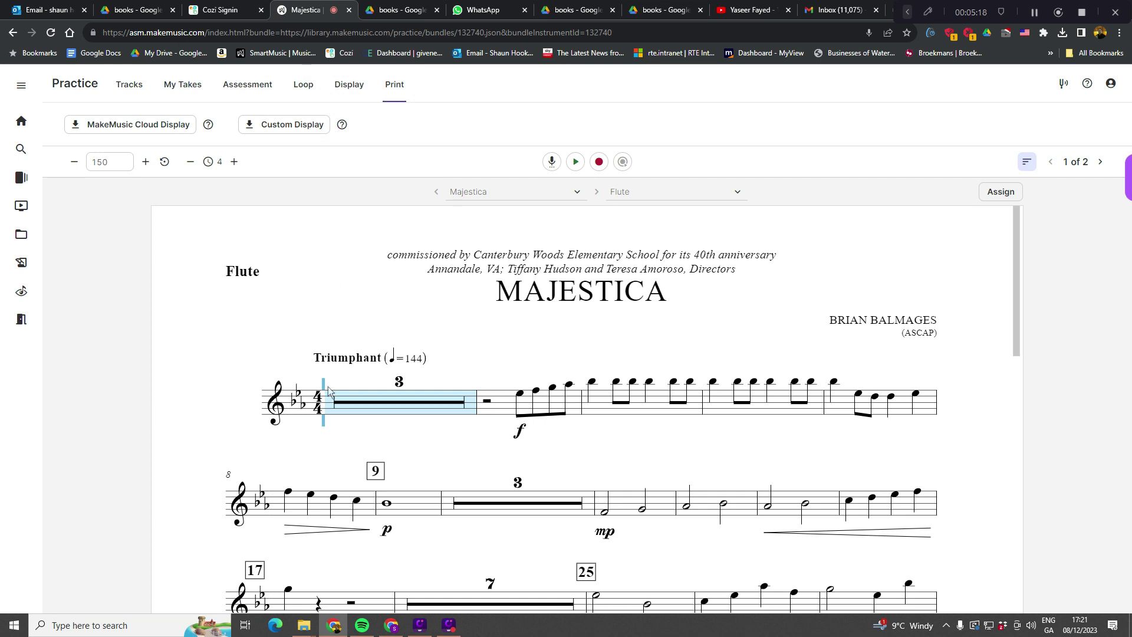
left_click(22, 128)
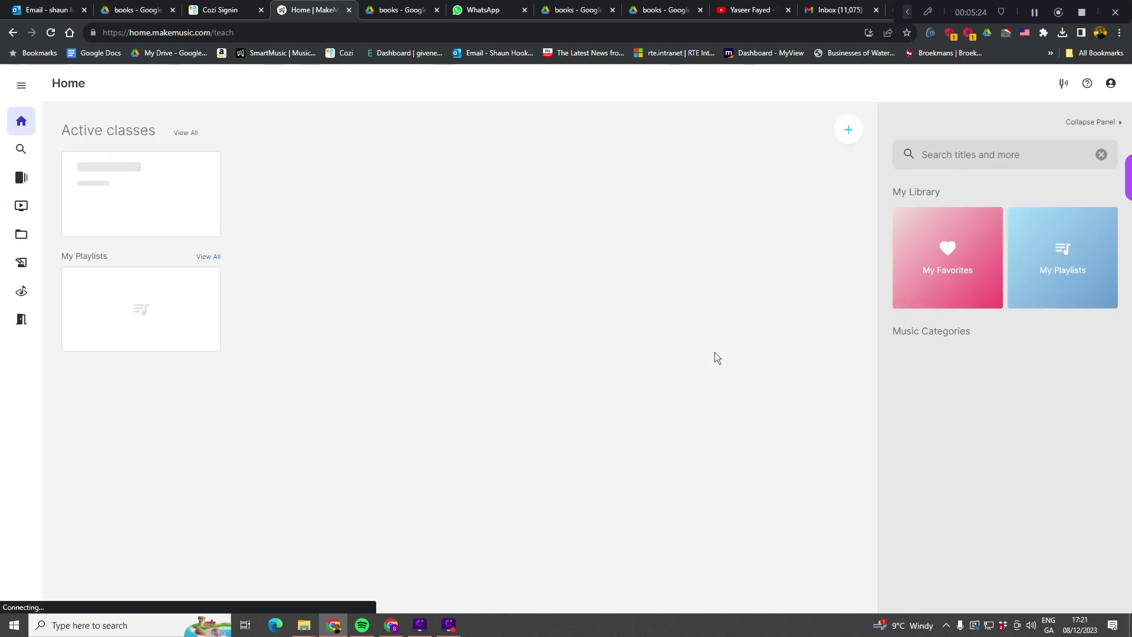
scroll(760, 392, "down", 3)
scroll(766, 396, "down", 3)
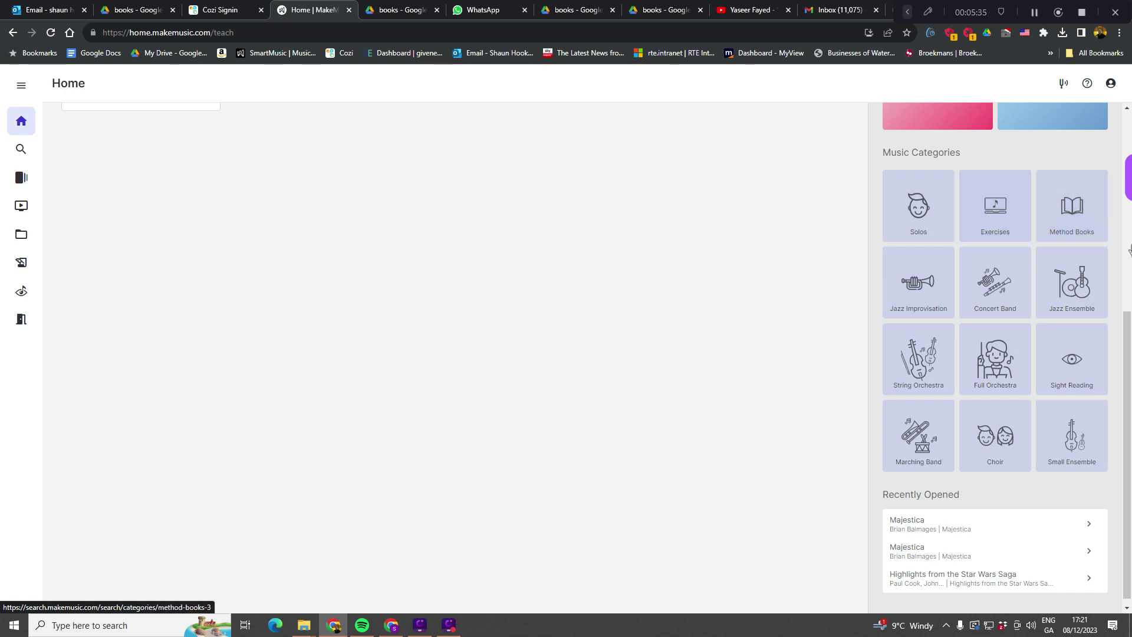
Open '1. Time For Band' from Standard of Excellence Band Book 1 under Method Books.
left_click(1074, 215)
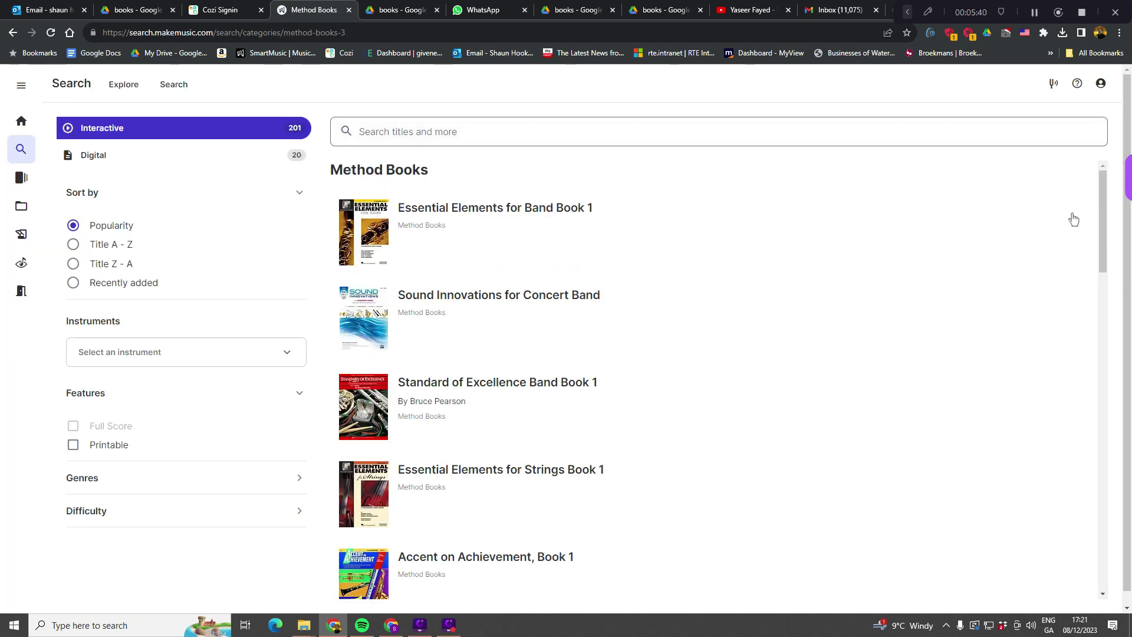
left_click(358, 400)
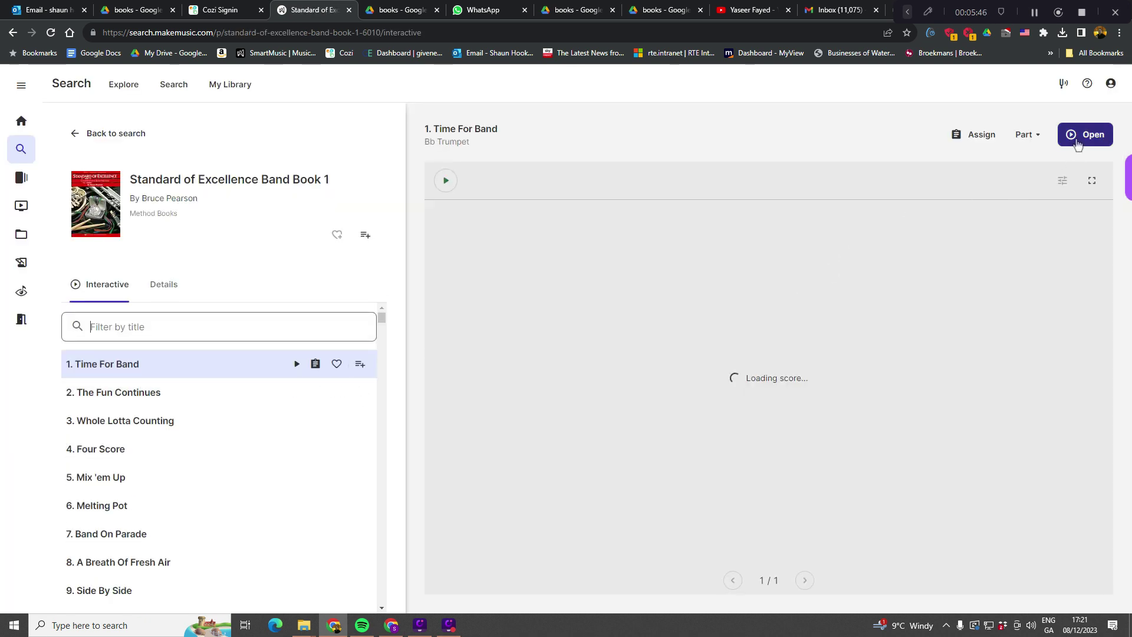
left_click(1077, 144)
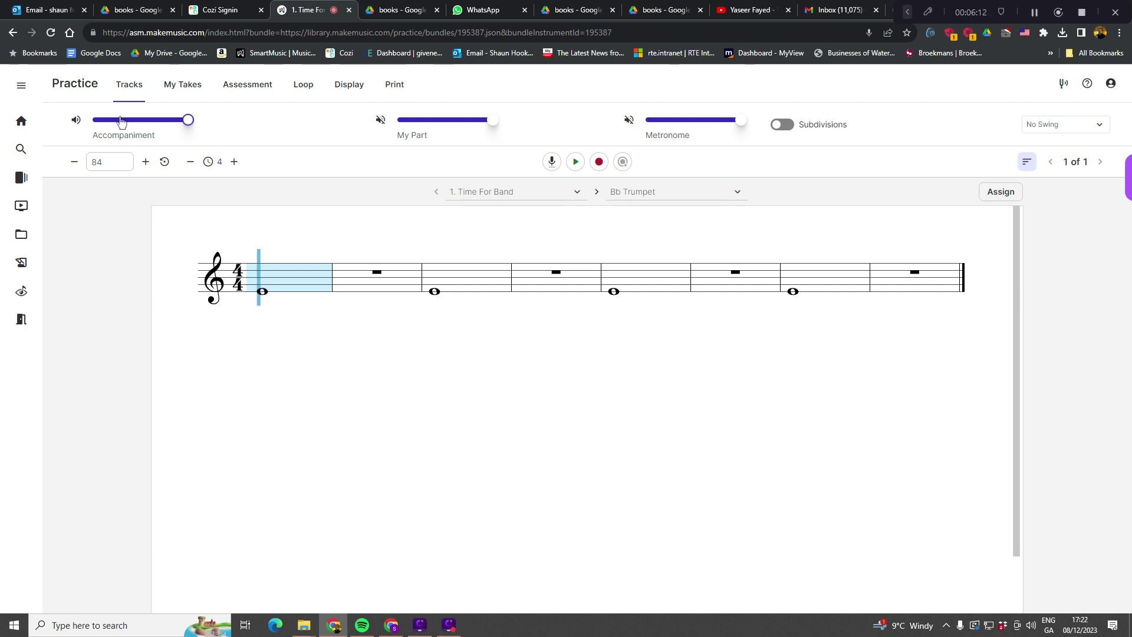
Return to the home dashboard and open the Solos music category.
left_click(21, 124)
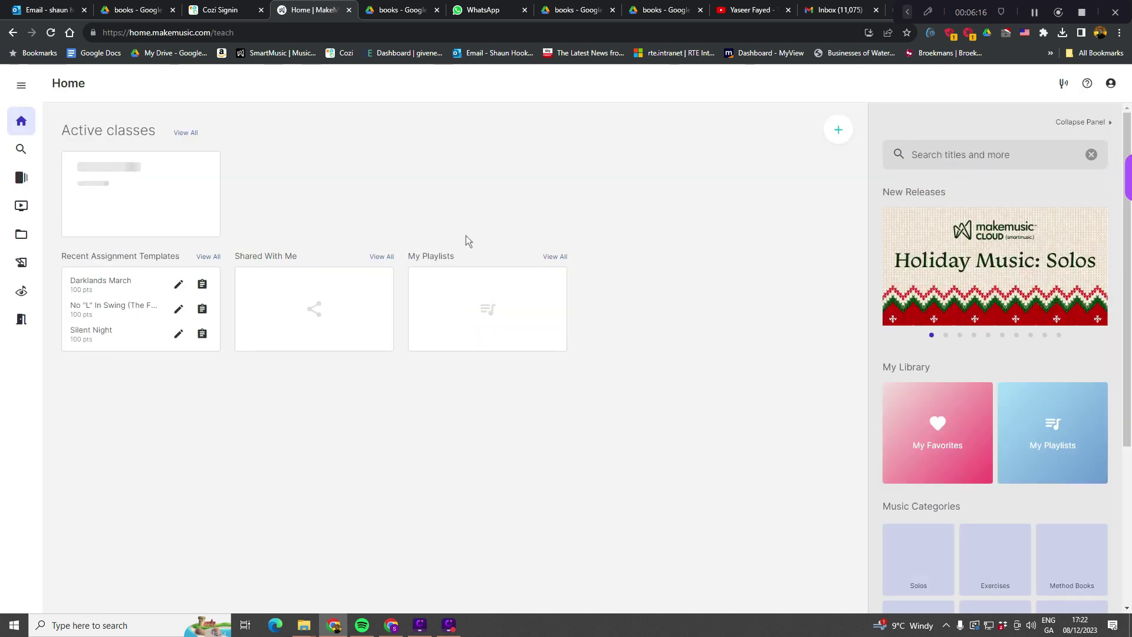
scroll(879, 509, "down", 3)
scroll(880, 509, "down", 2)
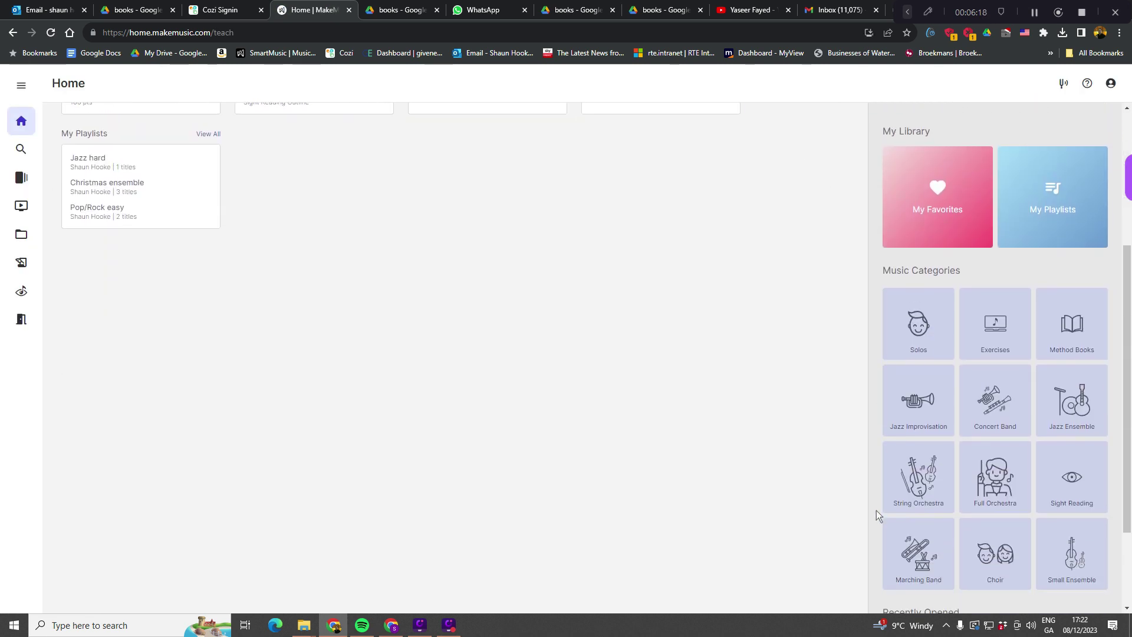
scroll(886, 501, "down", 1)
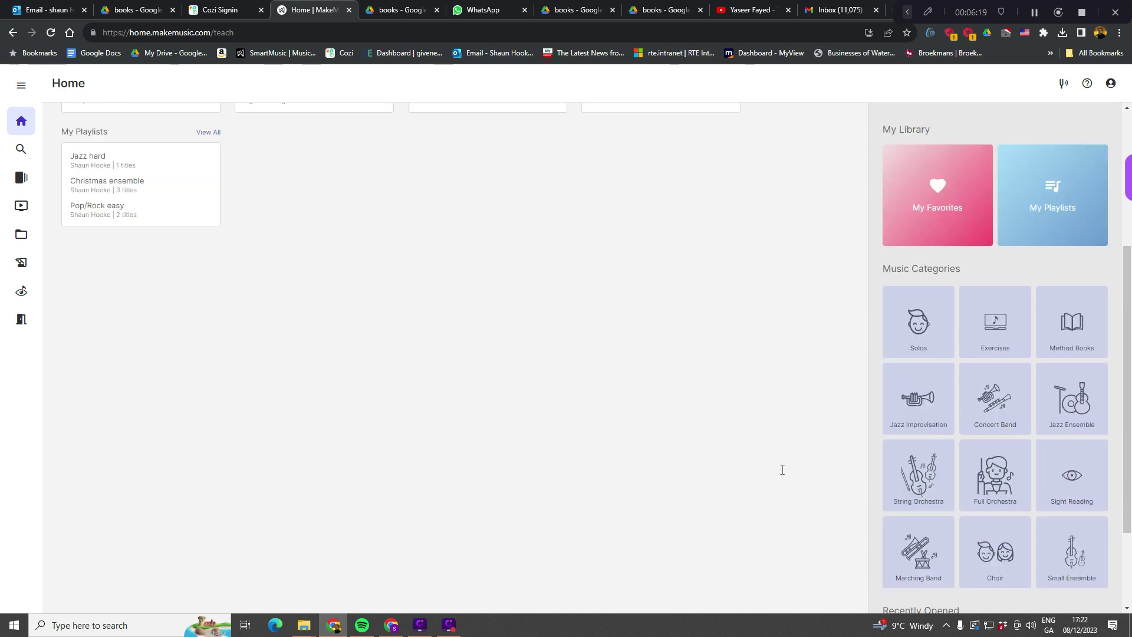
scroll(735, 460, "up", 3)
scroll(500, 379, "up", 2)
scroll(1012, 526, "down", 4)
left_click(911, 326)
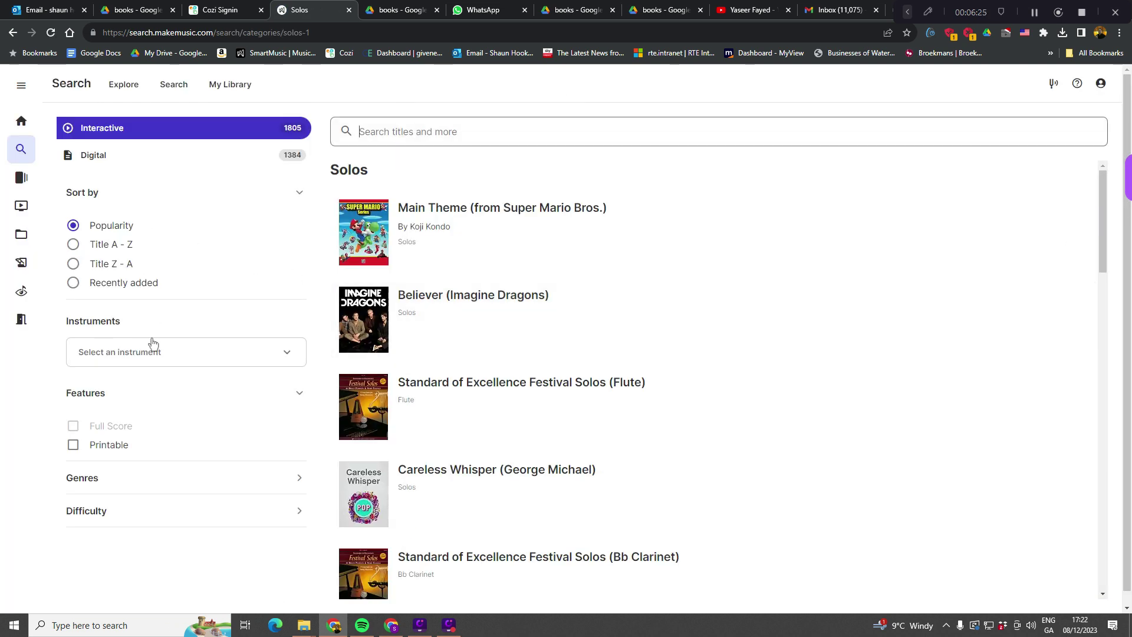
Filter the Solos results to the Jazz genre.
scroll(157, 358, "down", 1)
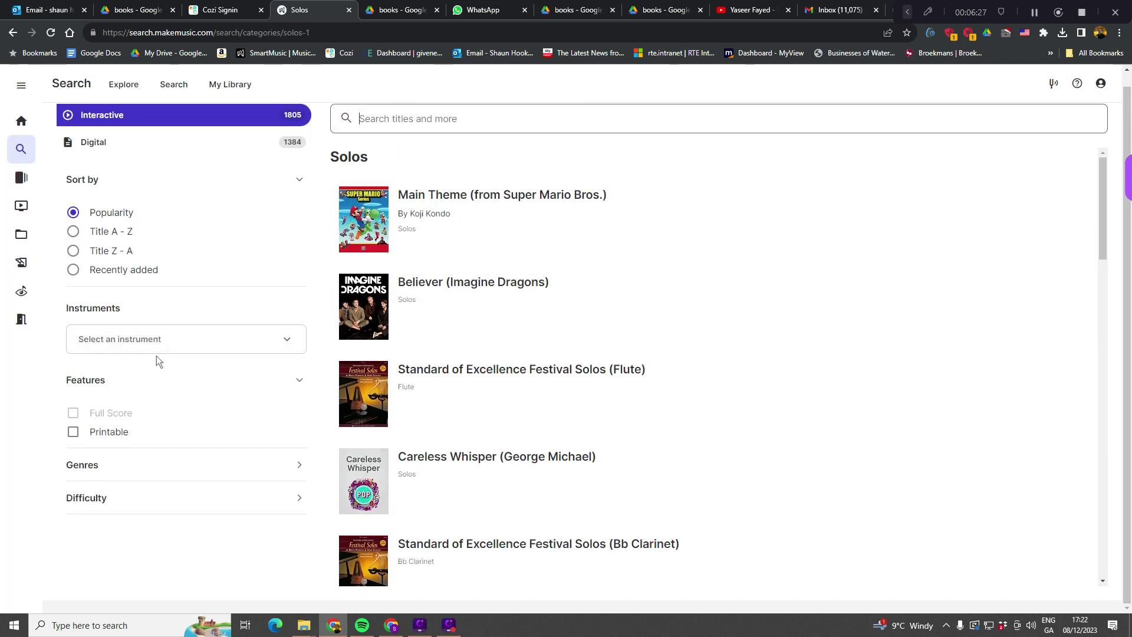
left_click(297, 464)
scroll(237, 422, "down", 2)
scroll(237, 423, "down", 1)
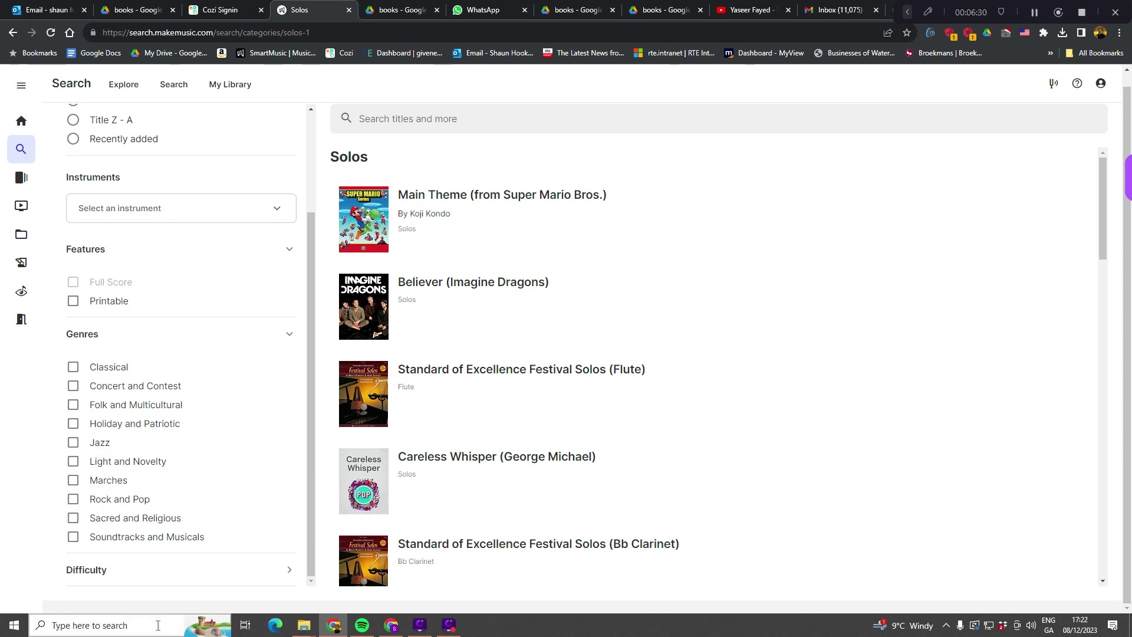
left_click(74, 443)
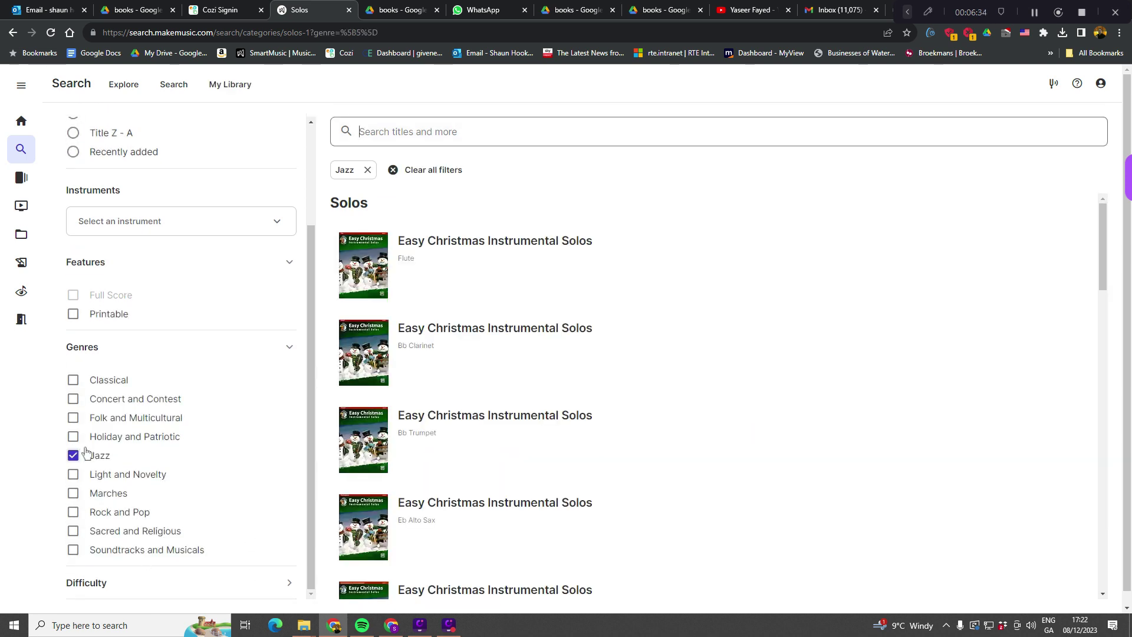
Scroll through the Jazz solos, then remove the Jazz genre filter.
scroll(435, 433, "down", 3)
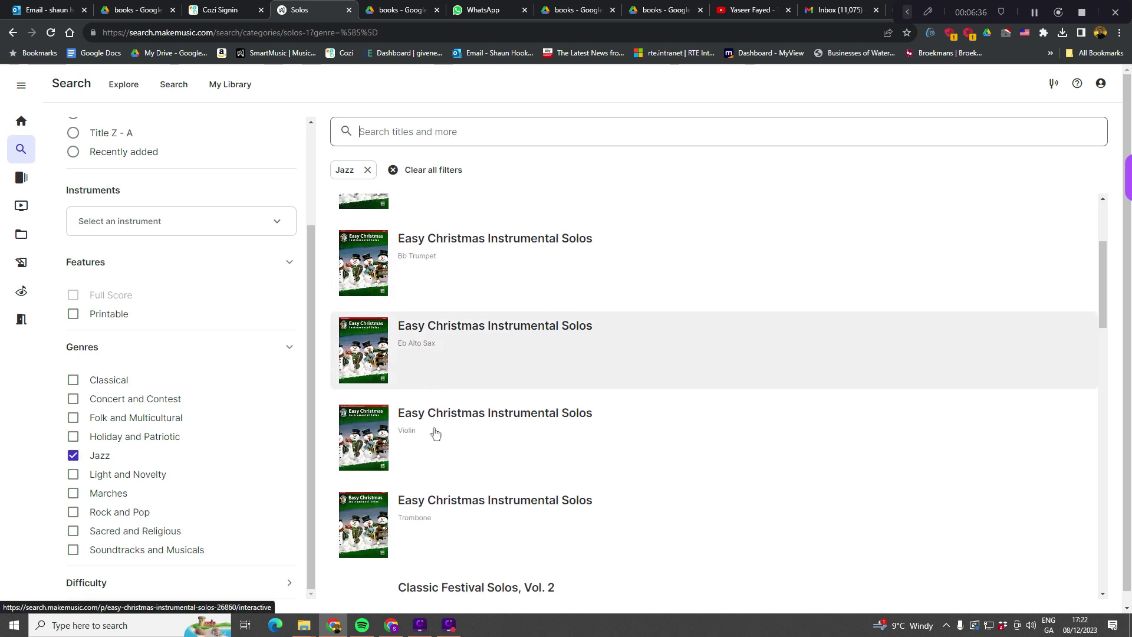
scroll(435, 433, "down", 6)
scroll(434, 434, "down", 5)
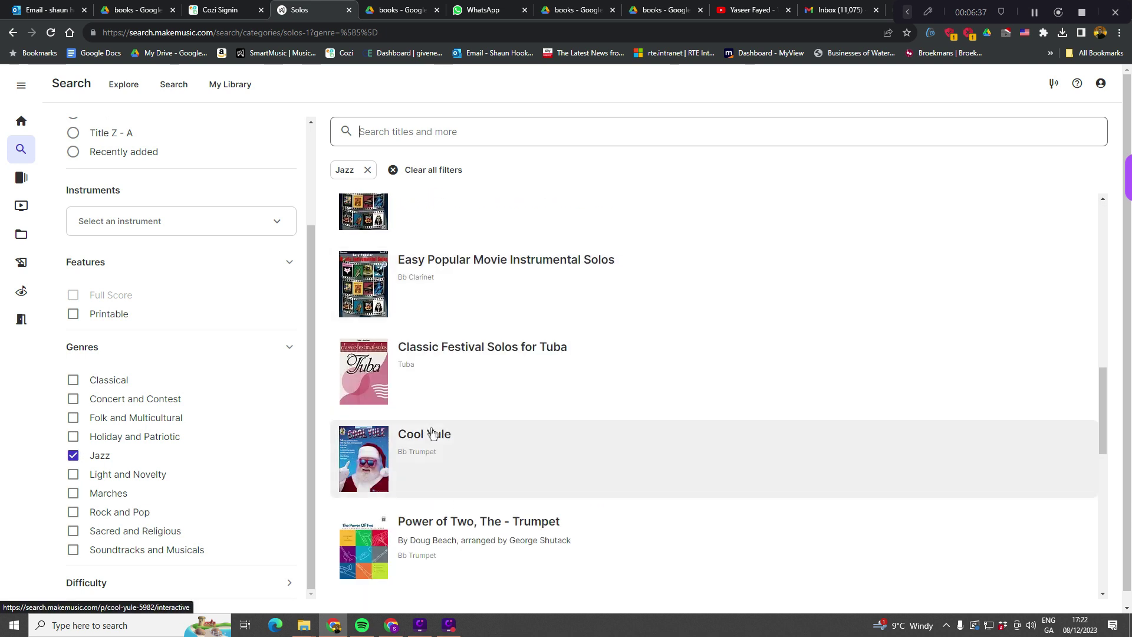
scroll(431, 434, "down", 2)
scroll(431, 435, "down", 1)
scroll(412, 448, "up", 3)
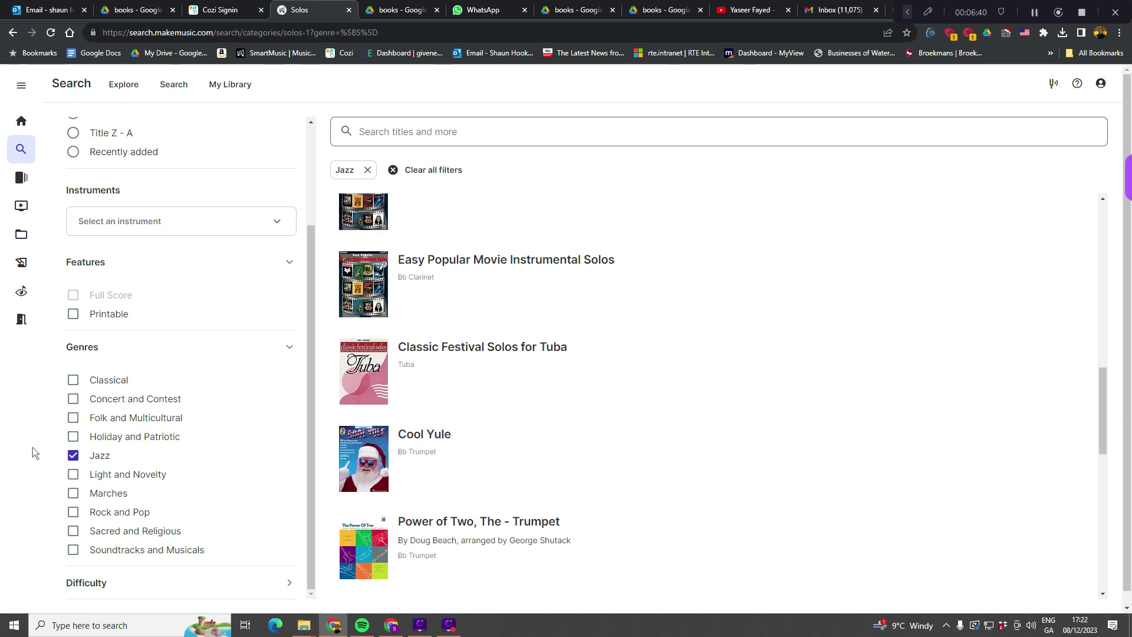
left_click(73, 455)
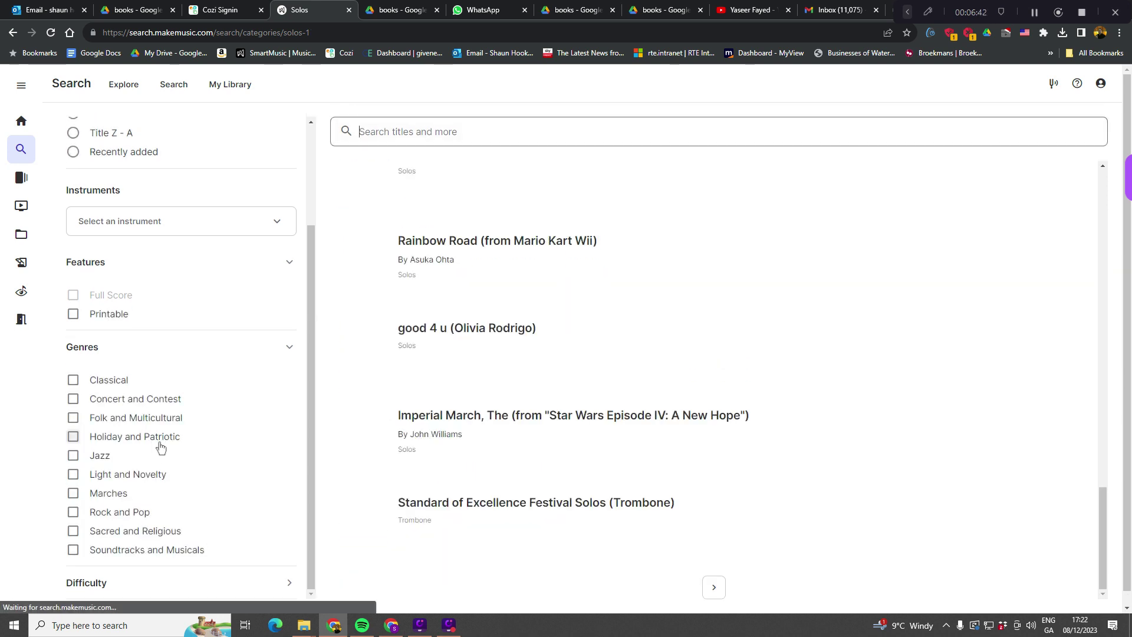
Limit the Solos list to Medium Easy difficulty.
left_click(287, 575)
scroll(270, 493, "down", 3)
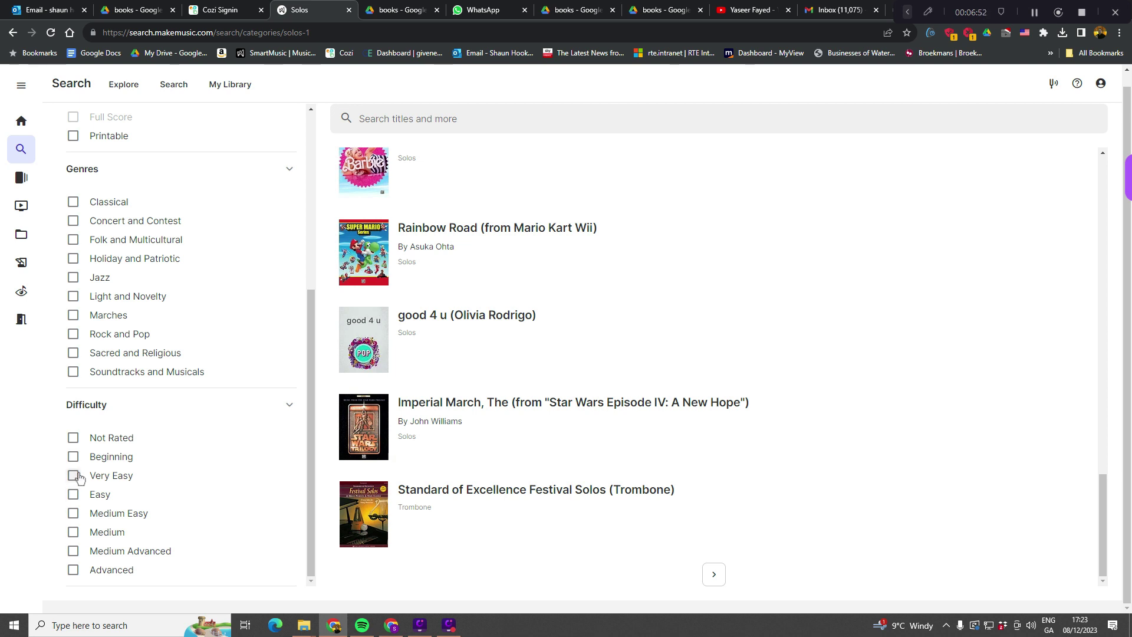
left_click(73, 514)
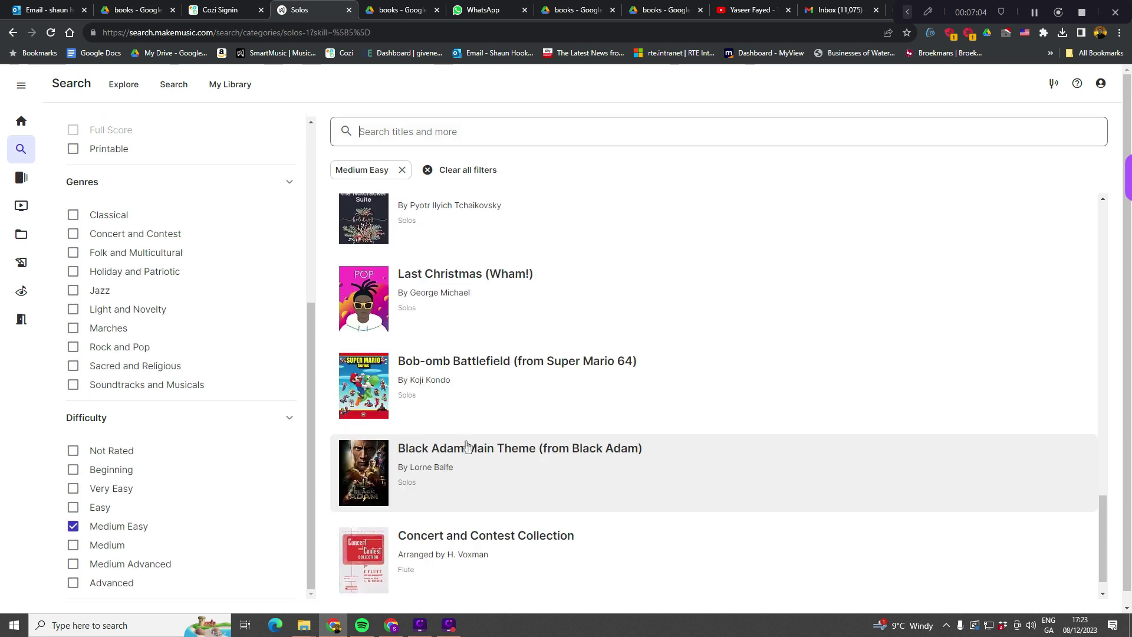
Look through the Medium Easy solos, then go back to the Home dashboard.
scroll(467, 445, "down", 1)
scroll(468, 446, "up", 2)
scroll(472, 447, "up", 3)
scroll(474, 449, "up", 2)
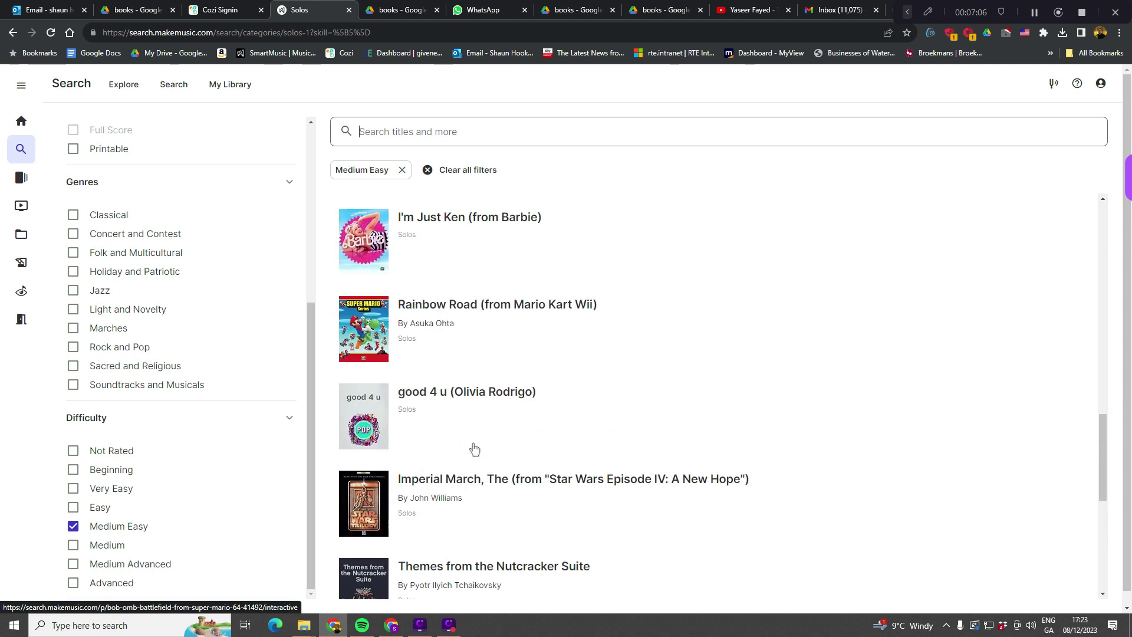
scroll(474, 450, "up", 2)
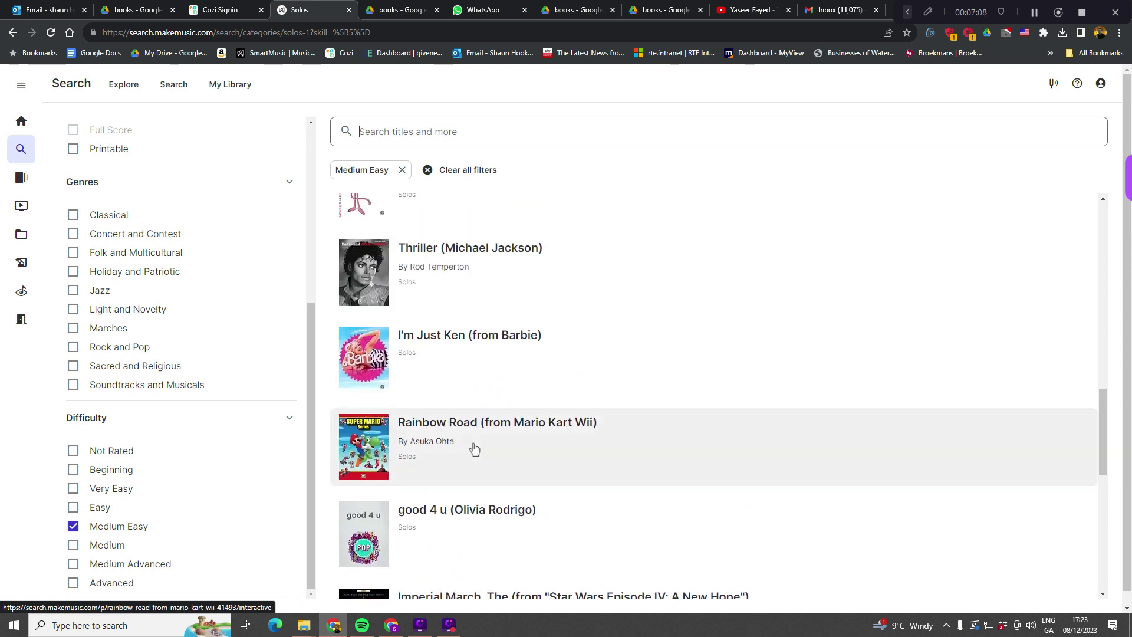
scroll(474, 449, "up", 1)
scroll(469, 447, "up", 4)
scroll(157, 405, "down", 1)
scroll(156, 404, "up", 1)
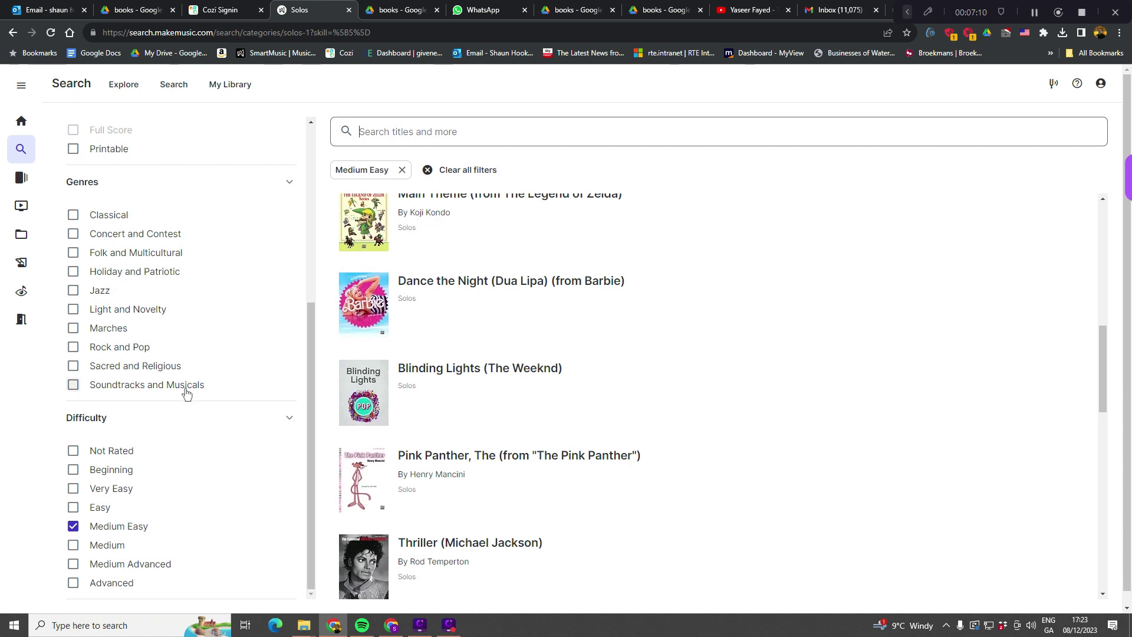
left_click(23, 125)
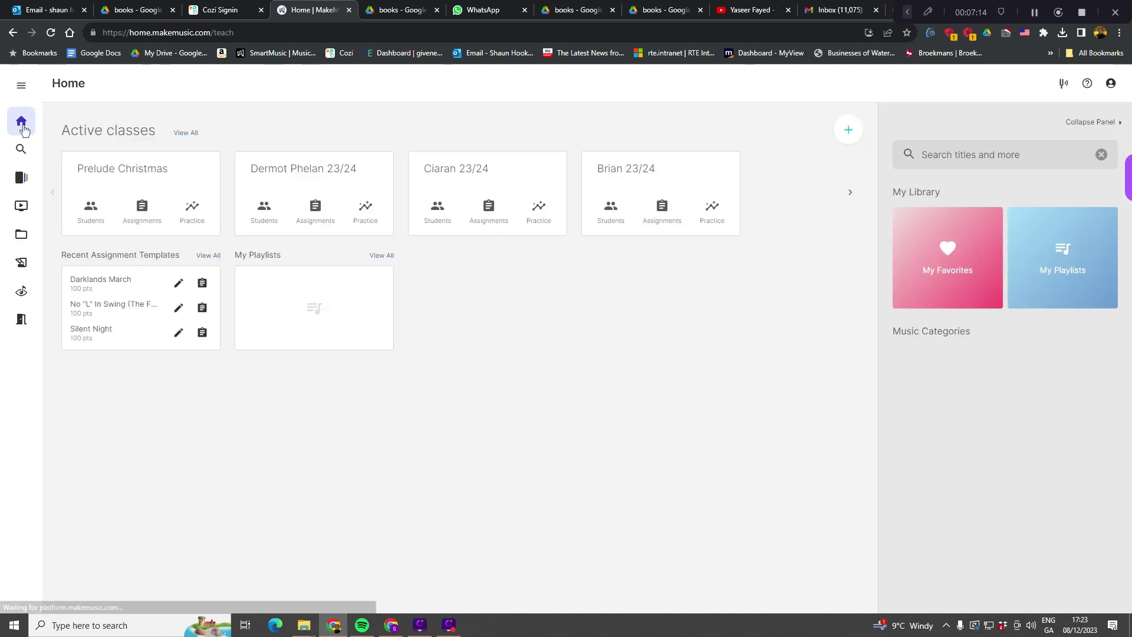